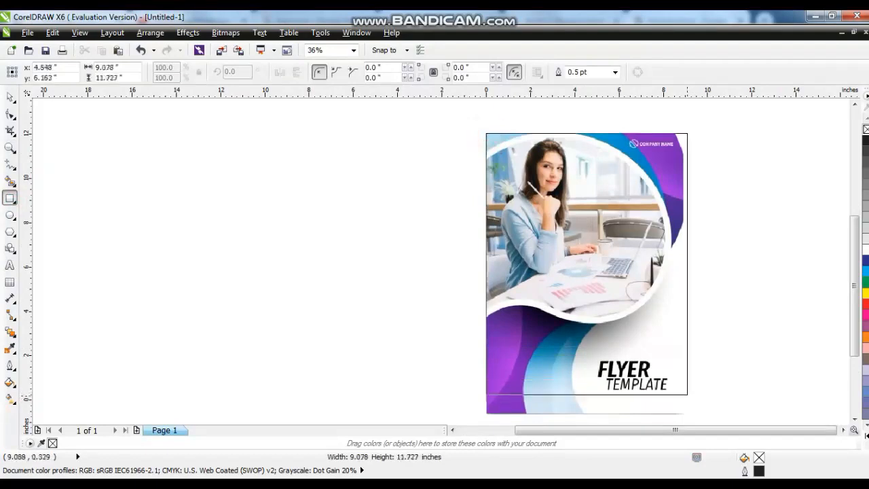
# - Move the page-sized rectangle off the reference flyer into the empty space on its left
pyautogui.click(10, 97)
pyautogui.moveTo(584, 273); pyautogui.dragTo(296, 273)
pyautogui.click(402, 280)
# - Draw a closed four-node straight-line outline over the flyer's photo area, following its left edge, right bulge and bottom wave
pyautogui.click(10, 146)
pyautogui.moveTo(449, 122); pyautogui.dragTo(720, 336)
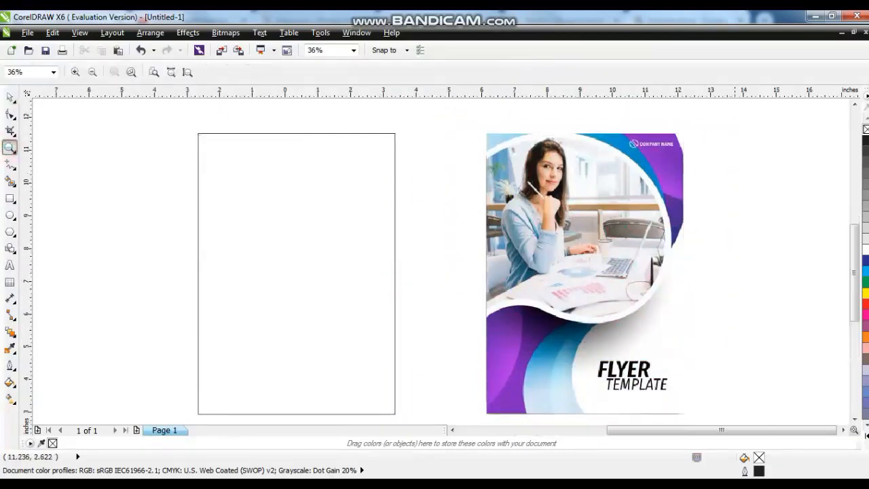
pyautogui.click(9, 165)
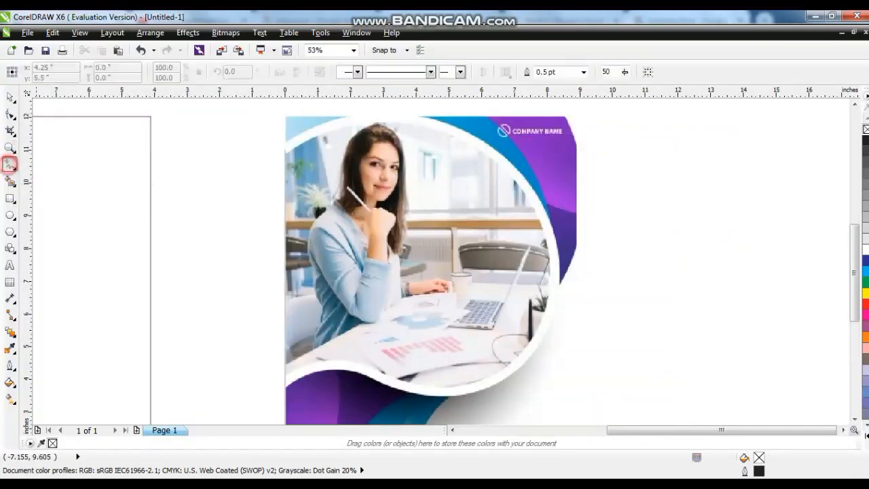
pyautogui.click(286, 156)
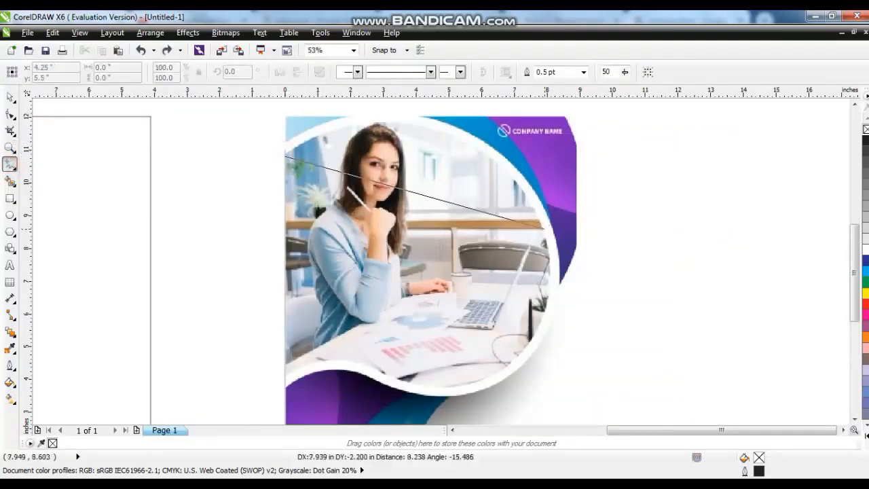
pyautogui.click(549, 231)
pyautogui.click(367, 365)
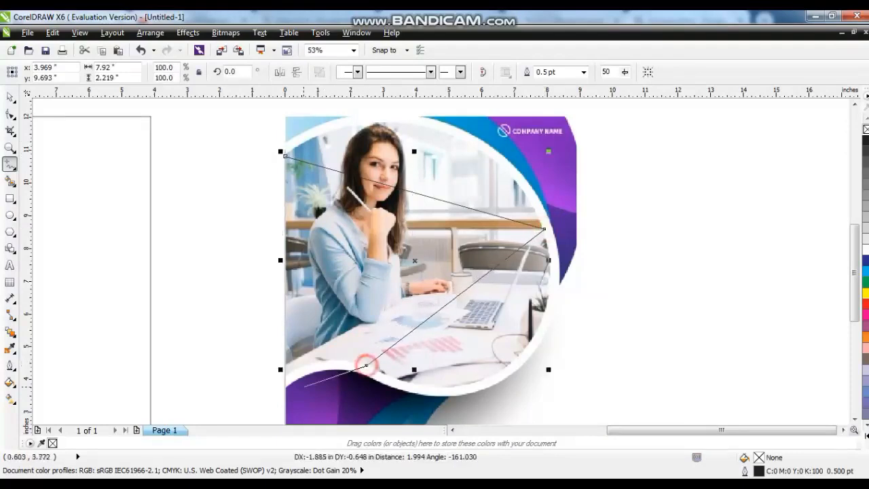
pyautogui.click(284, 375)
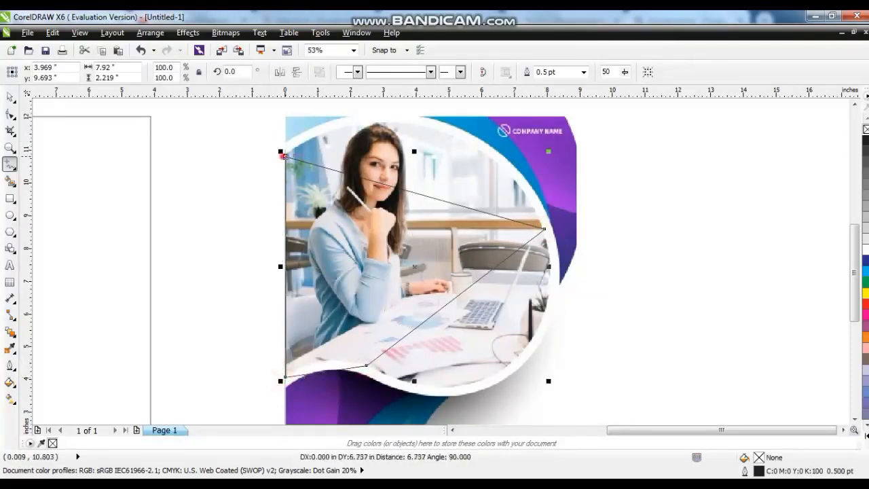
pyautogui.click(285, 156)
# - Select all nodes of the photo outline and convert its line segments to curves
pyautogui.click(9, 113)
pyautogui.moveTo(196, 130); pyautogui.dragTo(581, 390)
pyautogui.click(178, 72)
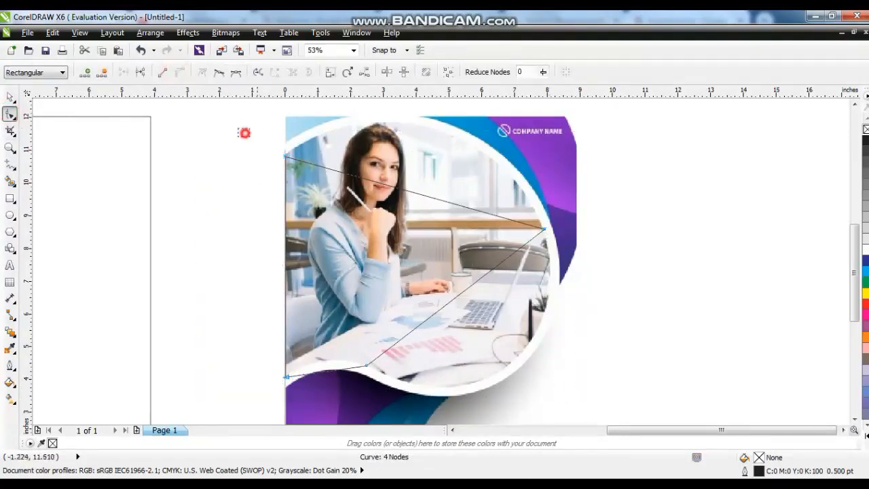
# - Bend the outline's top and lower-right segments to follow the inner edge of the white border around the photo
pyautogui.moveTo(370, 179); pyautogui.dragTo(345, 113)
pyautogui.moveTo(459, 204); pyautogui.dragTo(505, 136)
pyautogui.moveTo(441, 146); pyautogui.dragTo(442, 133)
pyautogui.click(495, 226)
pyautogui.moveTo(487, 273); pyautogui.dragTo(529, 285)
pyautogui.moveTo(424, 320); pyautogui.dragTo(466, 393)
pyautogui.click(485, 343)
pyautogui.moveTo(491, 341); pyautogui.dragTo(502, 369)
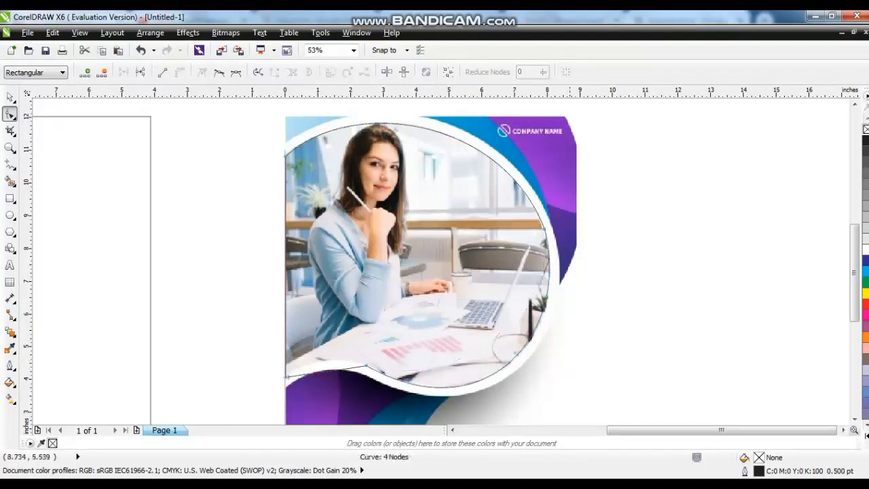
pyautogui.moveTo(564, 205); pyautogui.dragTo(565, 205)
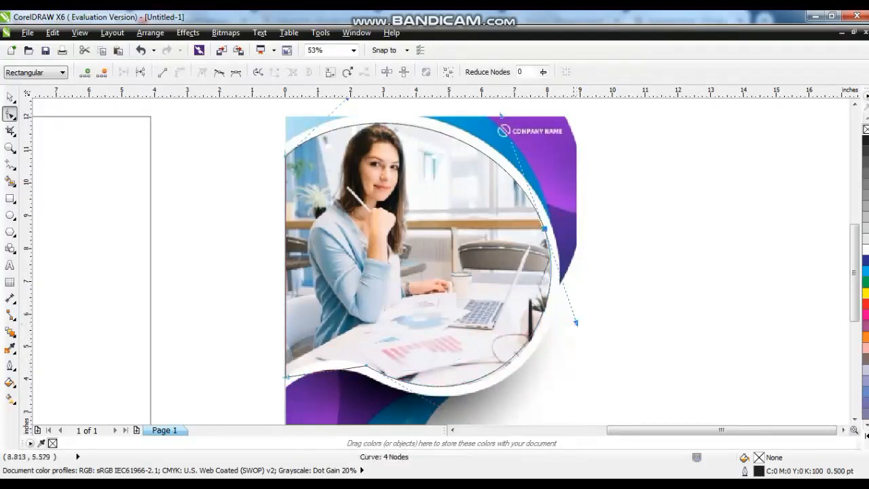
pyautogui.moveTo(558, 234); pyautogui.dragTo(578, 216)
# - Refine the outline's lower curve and bend its short bottom-left segment to match the wave beneath the photo
pyautogui.scroll(-2, 485, 367)
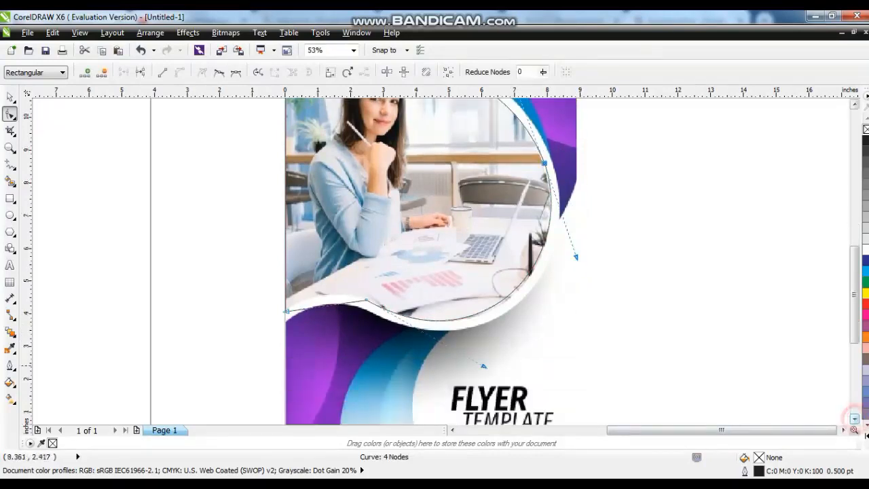
pyautogui.click(485, 367)
pyautogui.moveTo(485, 367); pyautogui.dragTo(490, 371)
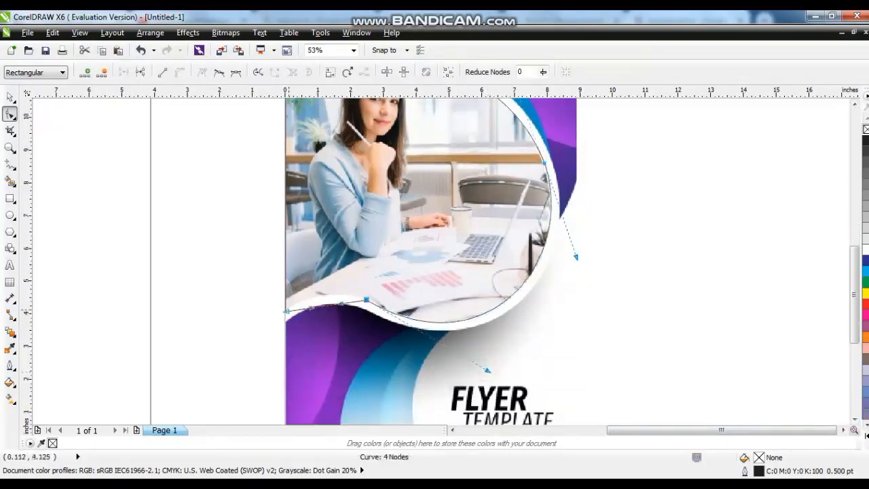
pyautogui.moveTo(324, 305); pyautogui.dragTo(322, 293)
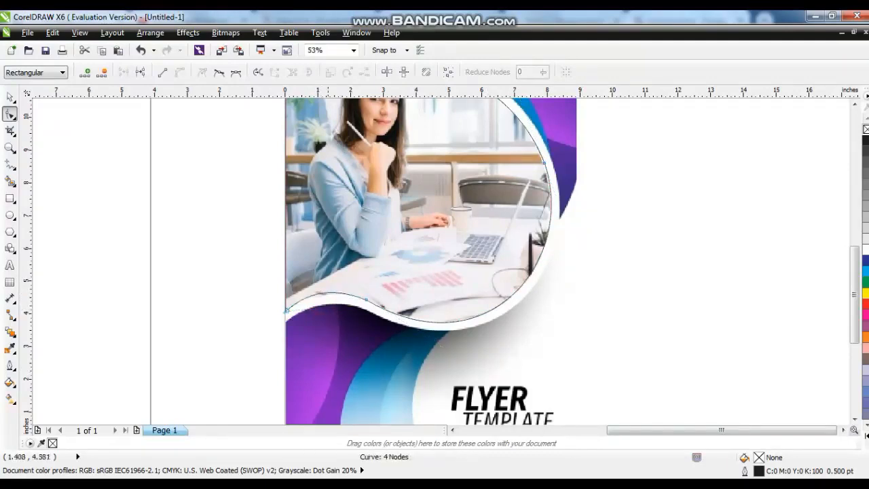
# - Align the traced photo outline to the left edge of the empty page rectangle
pyautogui.click(11, 97)
pyautogui.press('F3')
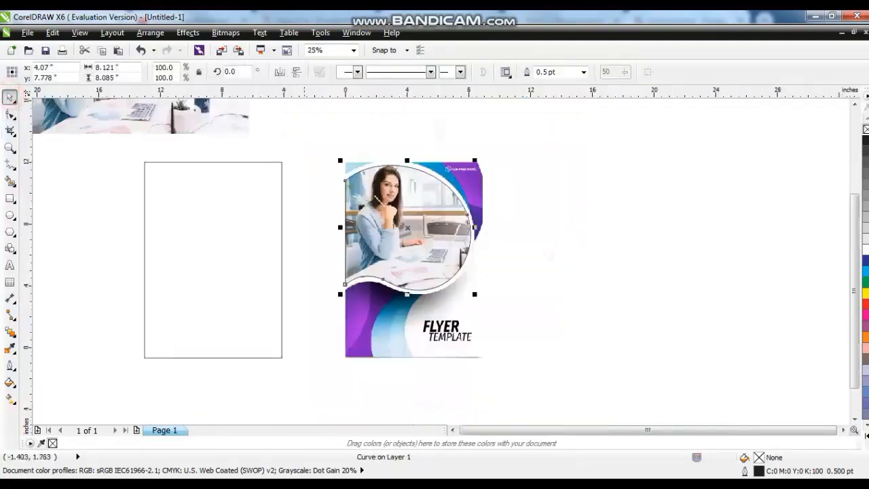
pyautogui.keyDown('shift'); pyautogui.click(237, 161); pyautogui.keyUp('shift')
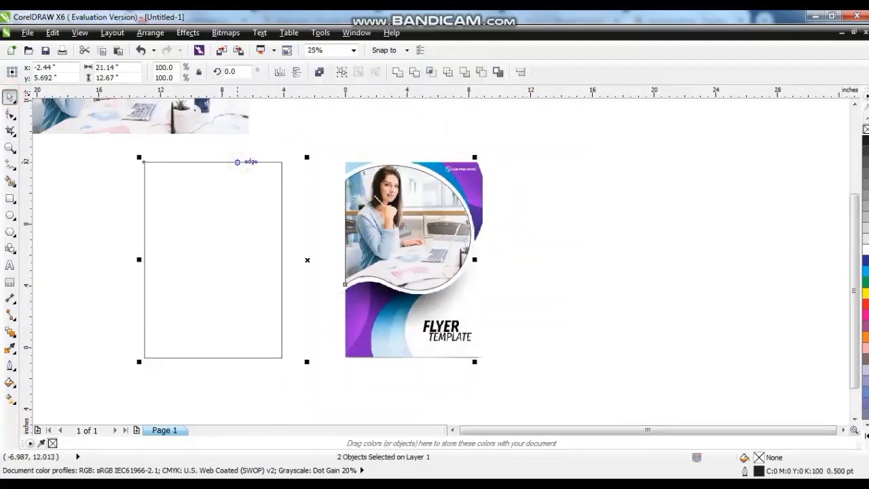
pyautogui.press('l')
pyautogui.click(84, 186)
# - Apply a one-step inside contour with a 0.208" offset to the photo outline in the page rectangle
pyautogui.moveTo(105, 143); pyautogui.dragTo(543, 395)
pyautogui.hotkey('shift', 'F2')
pyautogui.click(405, 165)
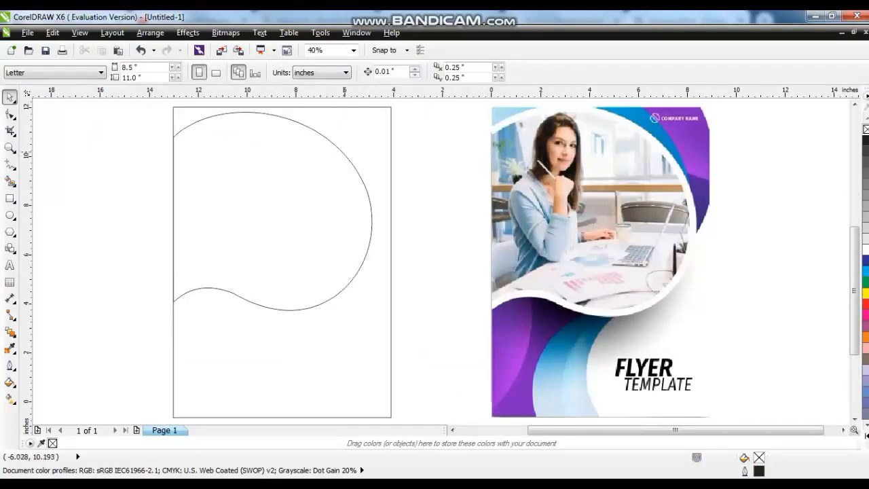
pyautogui.click(343, 150)
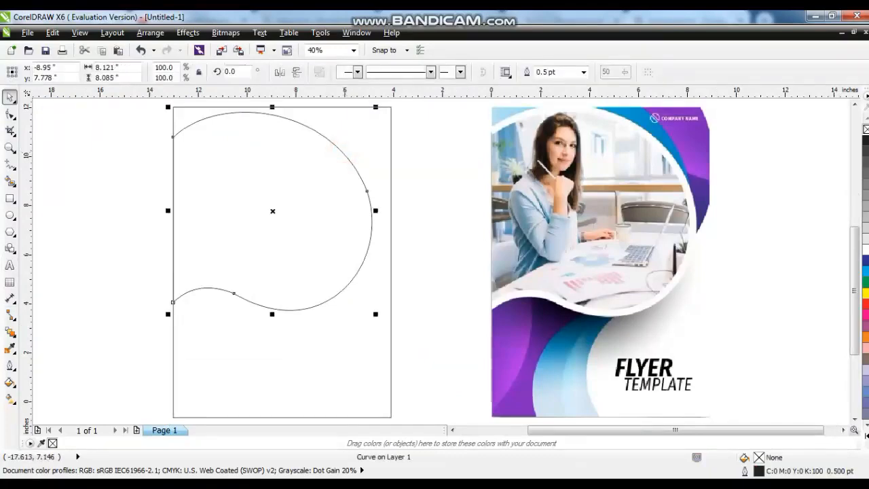
pyautogui.click(10, 331)
pyautogui.click(9, 332)
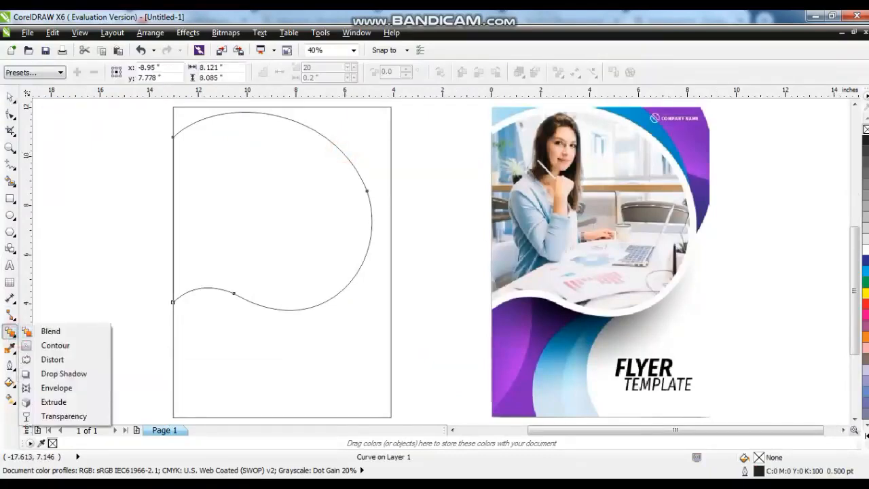
pyautogui.click(32, 344)
pyautogui.moveTo(268, 110); pyautogui.dragTo(272, 114)
# - Break the contour group apart into separate inner and outer curves
pyautogui.click(150, 33)
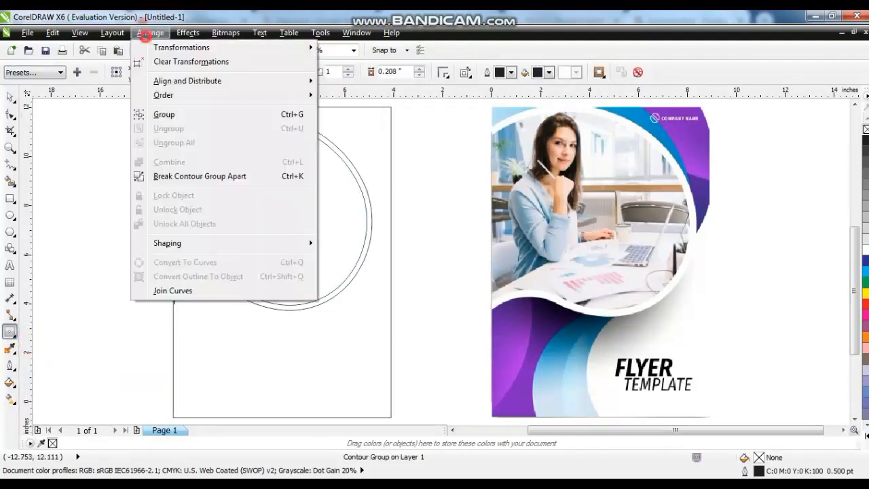
pyautogui.click(6, 97)
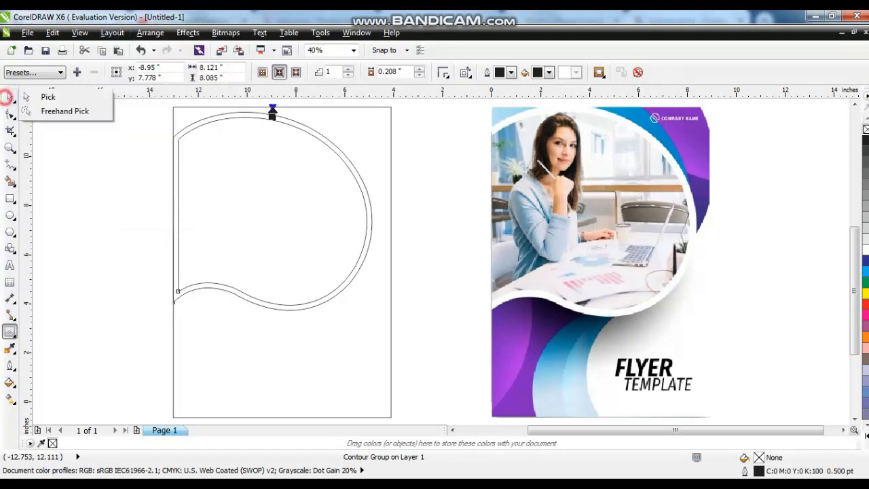
pyautogui.click(47, 97)
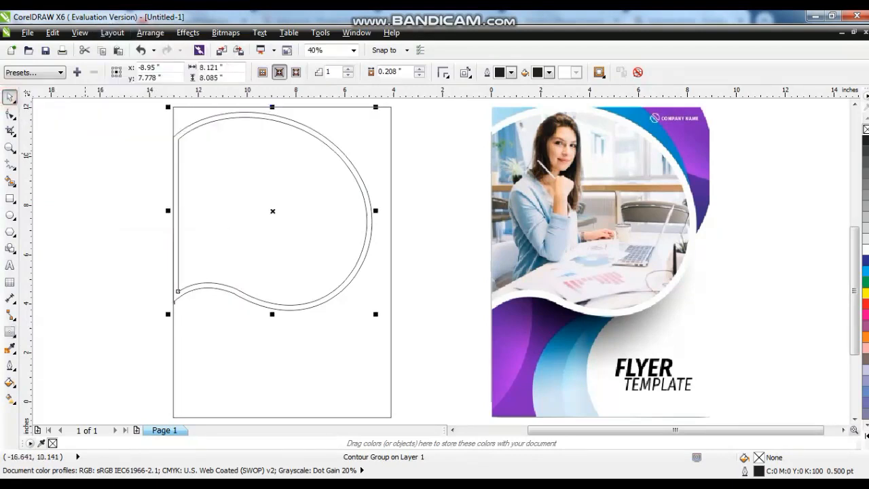
pyautogui.hotkey('ctrl', 'k')
pyautogui.click(85, 153)
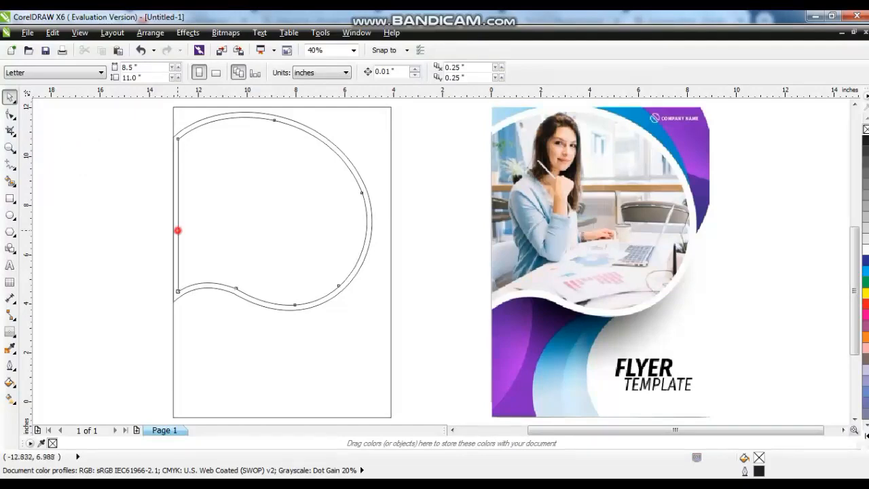
# - Enlarge both contour curves together about their centre until the inner one meets the page rectangle's left edge
pyautogui.click(177, 230)
pyautogui.keyDown('shift'); pyautogui.click(215, 287); pyautogui.keyUp('shift')
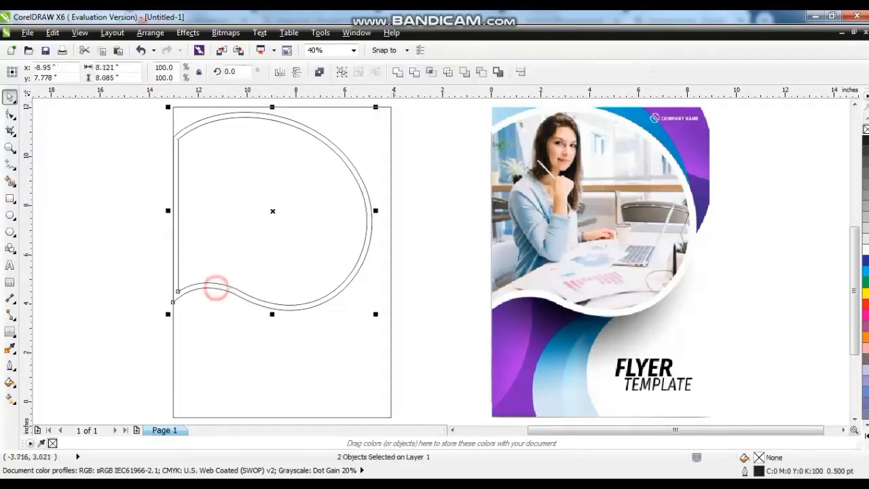
pyautogui.moveTo(173, 309); pyautogui.dragTo(171, 304)
pyautogui.click(149, 306)
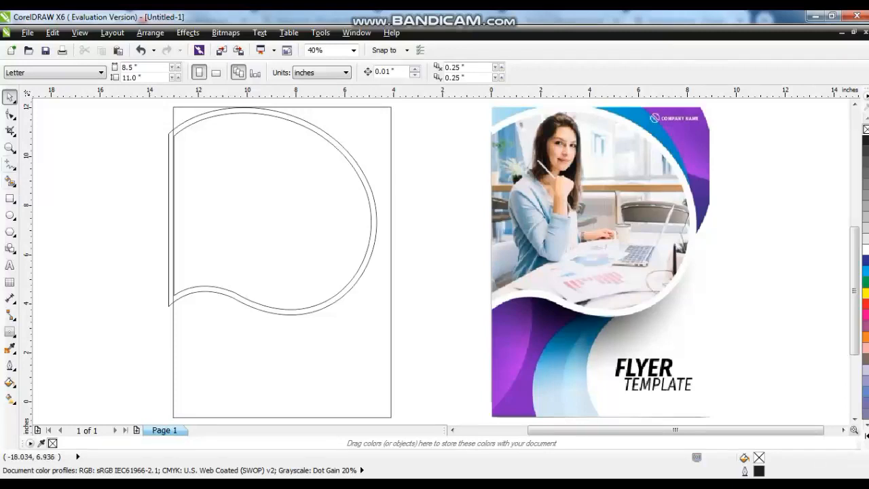
# - Draw a closed four-node outline around the reference flyer's lower-left purple area, extending past the page's left edge
pyautogui.click(9, 164)
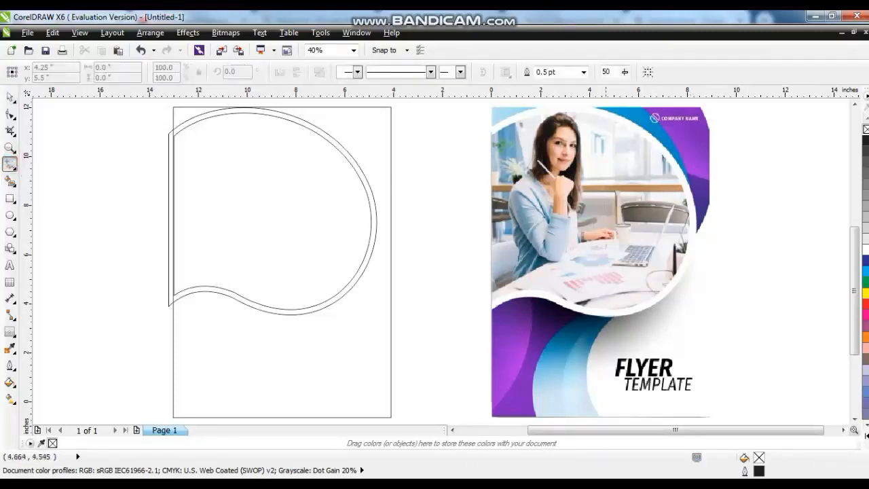
pyautogui.click(608, 299)
pyautogui.scroll(-1, 607, 299)
pyautogui.click(535, 388)
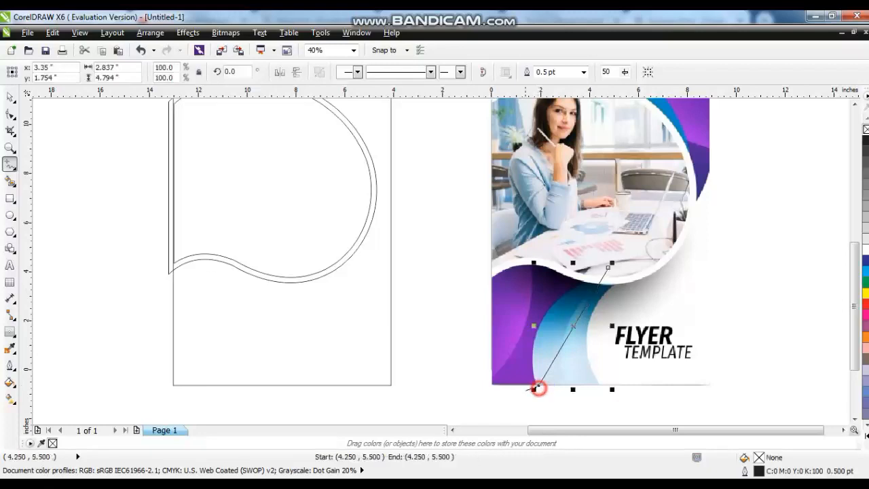
pyautogui.click(479, 391)
pyautogui.click(482, 203)
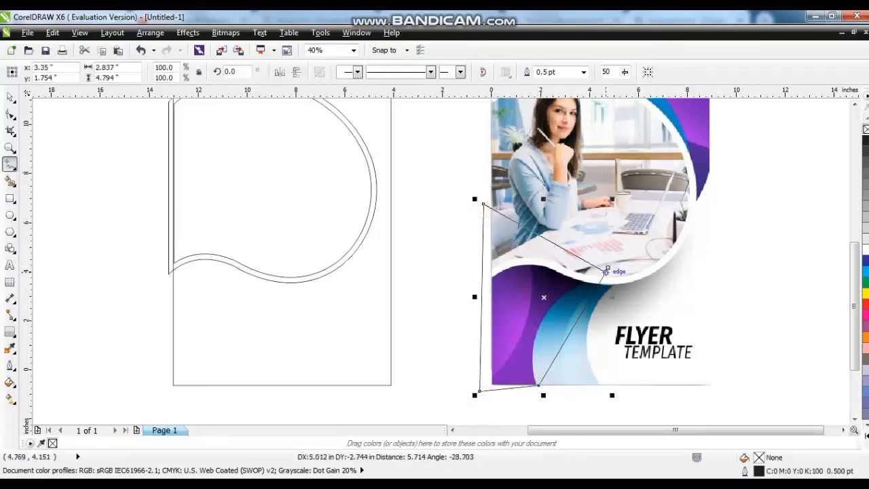
pyautogui.click(607, 268)
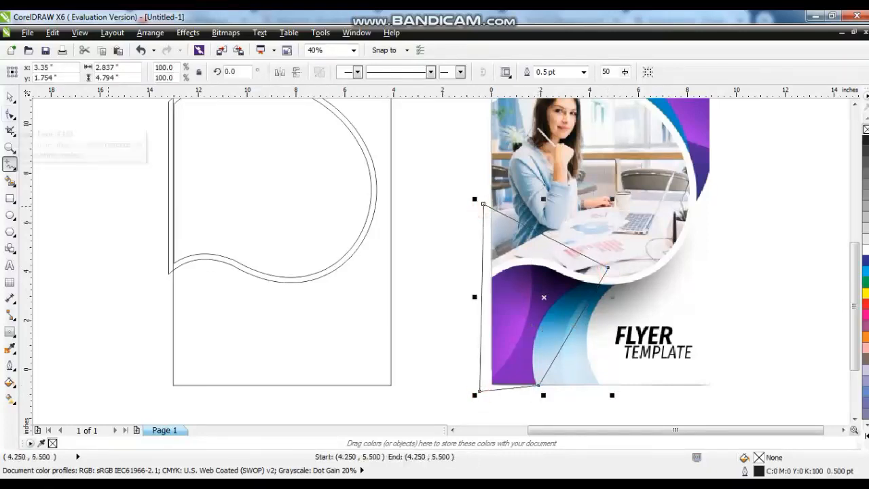
# - Convert the purple-area outline to curves and bend its right side along the boundary with the blue stripe
pyautogui.click(10, 114)
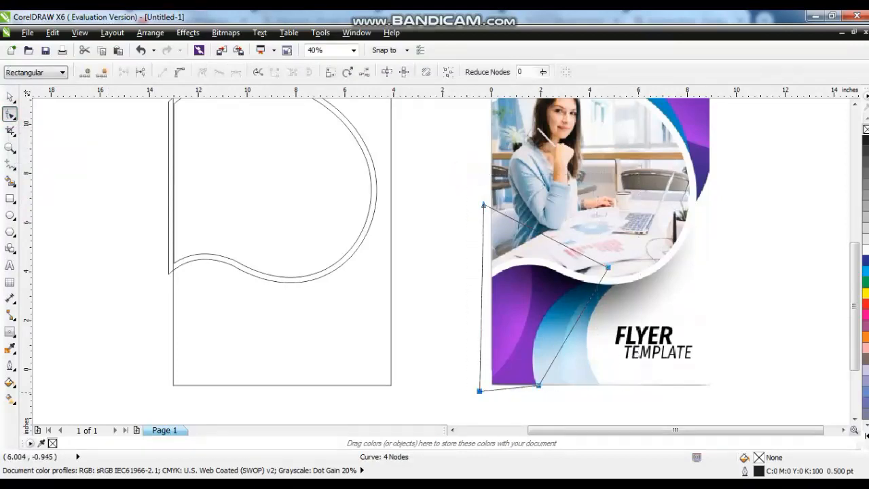
pyautogui.click(179, 72)
pyautogui.click(565, 343)
pyautogui.moveTo(566, 339); pyautogui.dragTo(538, 326)
pyautogui.moveTo(565, 370); pyautogui.dragTo(535, 386)
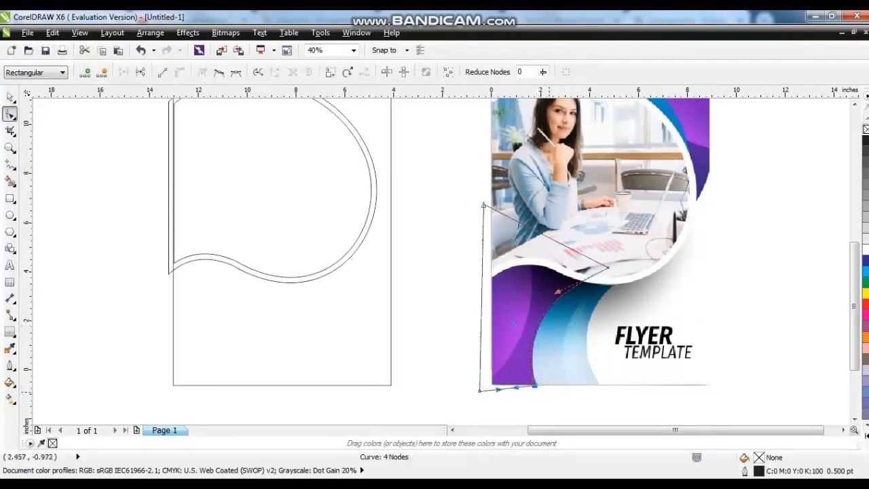
pyautogui.moveTo(515, 326); pyautogui.dragTo(520, 324)
# - Draw a tall ellipse following the lighter purple highlight, and move it with the purple-area outline onto the empty page rectangle
pyautogui.press('F7')
pyautogui.moveTo(416, 178); pyautogui.dragTo(533, 384)
pyautogui.click(10, 97)
pyautogui.keyDown('shift'); pyautogui.click(554, 239); pyautogui.keyUp('shift')
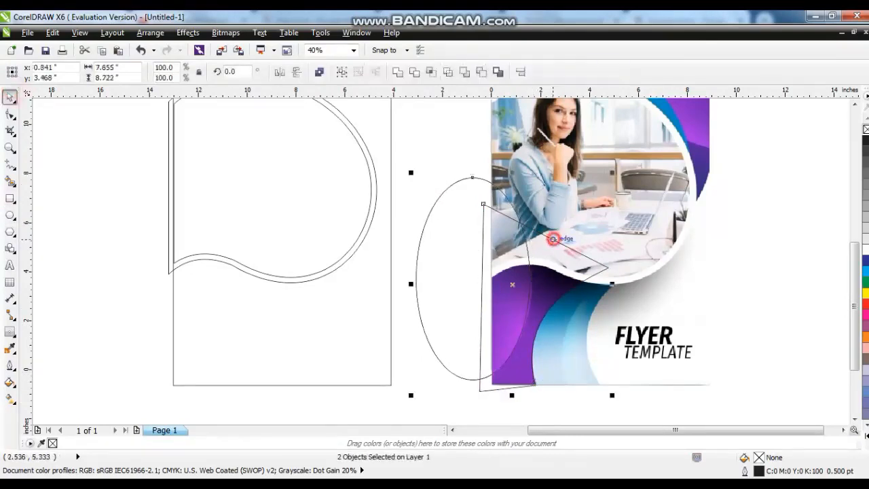
pyautogui.moveTo(512, 283); pyautogui.dragTo(203, 283)
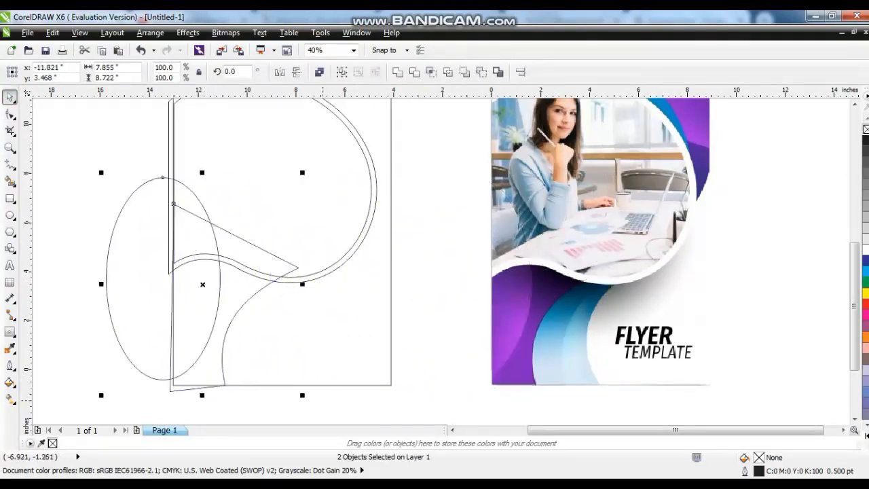
pyautogui.click(322, 399)
pyautogui.click(10, 164)
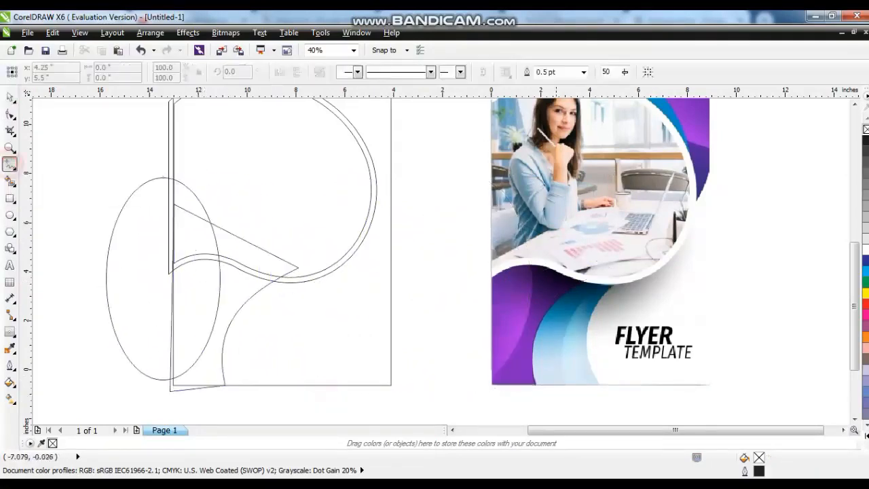
pyautogui.click(627, 269)
pyautogui.click(600, 384)
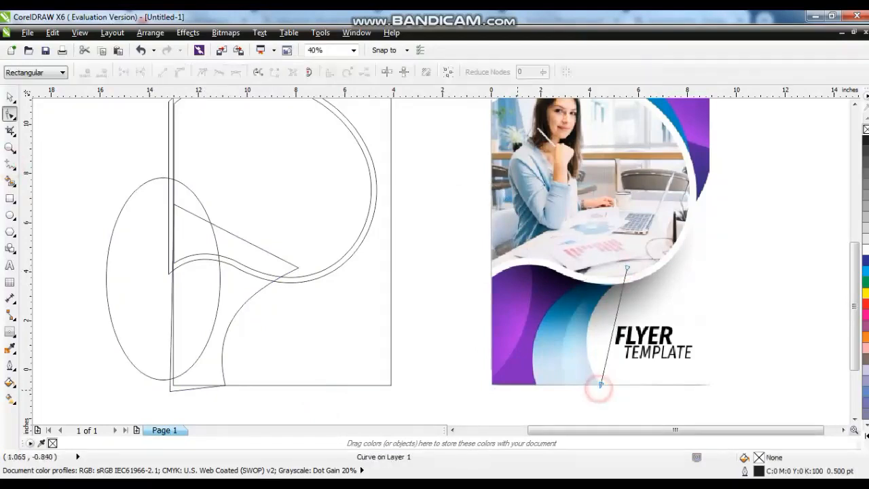
pyautogui.hotkey('ctrl', 'z')
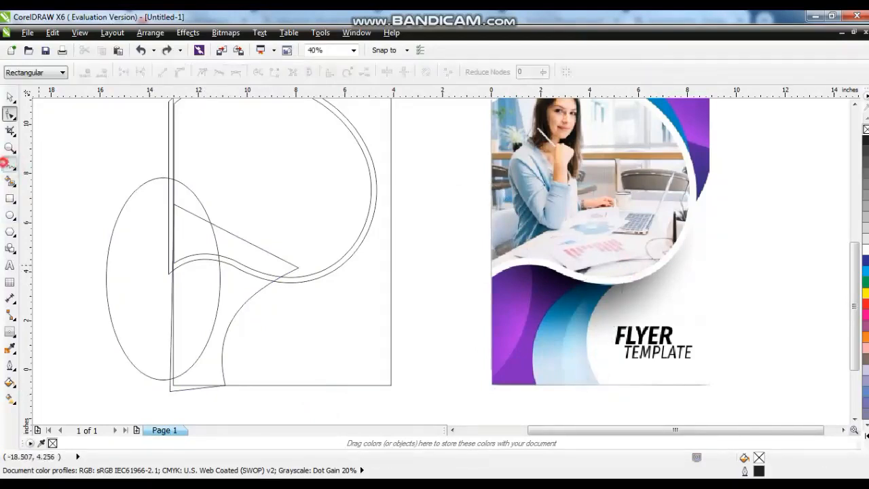
# - Draw a closed four-node outline about 6.4 inches tall around the reference flyer's blue stripe, extending up into the photo
pyautogui.click(10, 164)
pyautogui.click(627, 269)
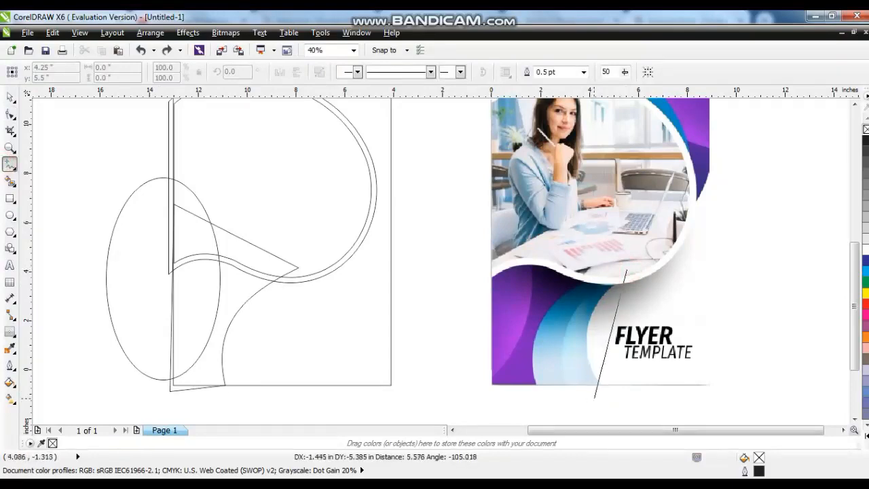
pyautogui.click(596, 389)
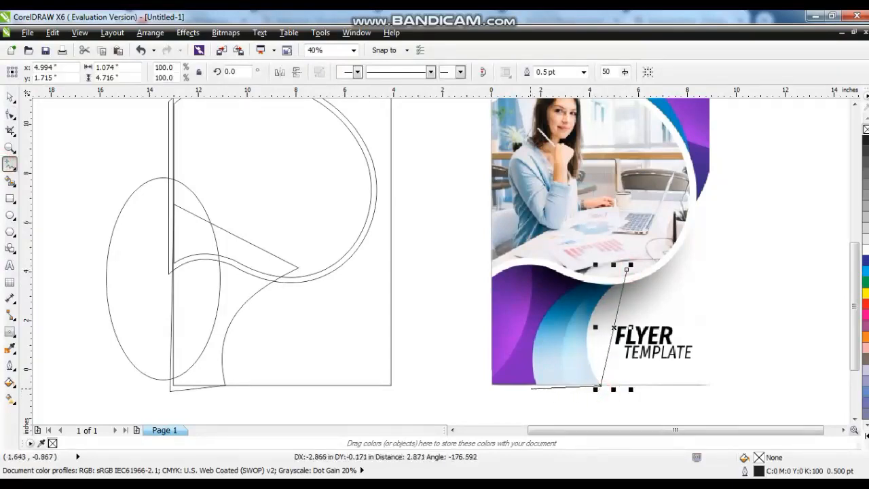
pyautogui.click(514, 389)
pyautogui.click(517, 227)
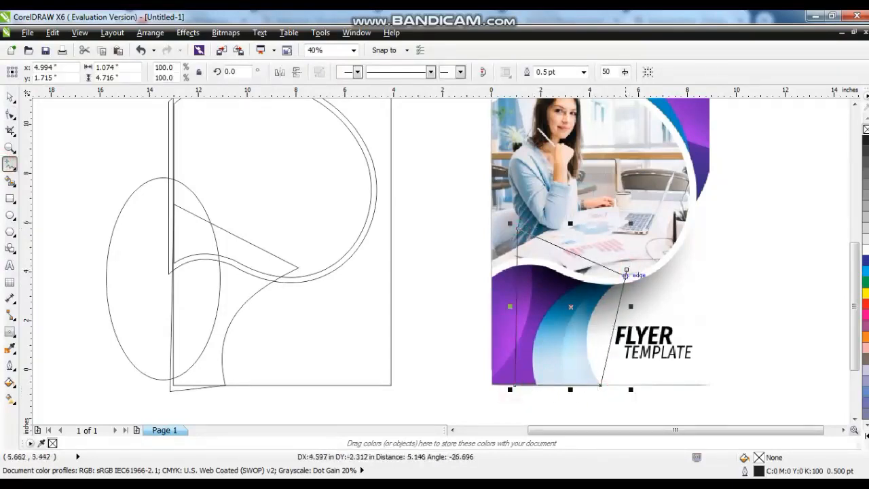
pyautogui.click(627, 269)
# - Convert the blue-stripe outline to curves and bend its right side along the stripe's edge beside the white area
pyautogui.click(11, 114)
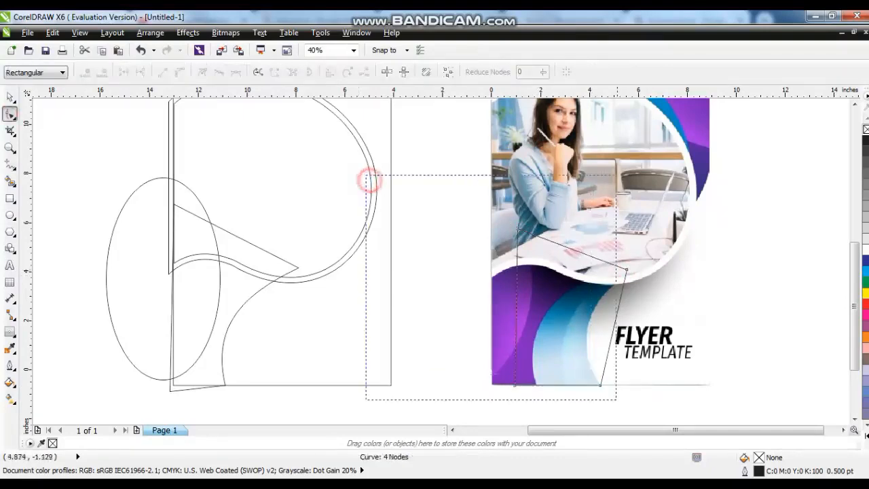
pyautogui.click(182, 72)
pyautogui.moveTo(598, 320); pyautogui.dragTo(660, 257)
pyautogui.moveTo(608, 347); pyautogui.dragTo(577, 335)
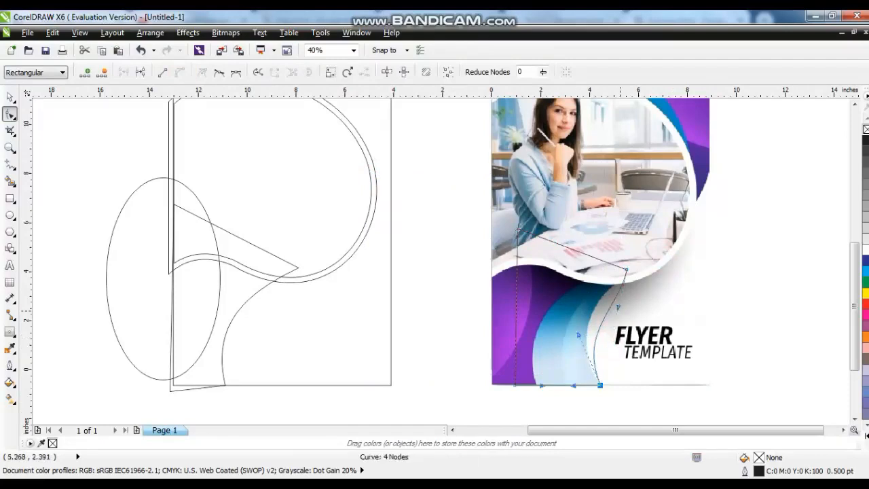
pyautogui.moveTo(618, 308); pyautogui.dragTo(592, 293)
pyautogui.moveTo(577, 335); pyautogui.dragTo(574, 345)
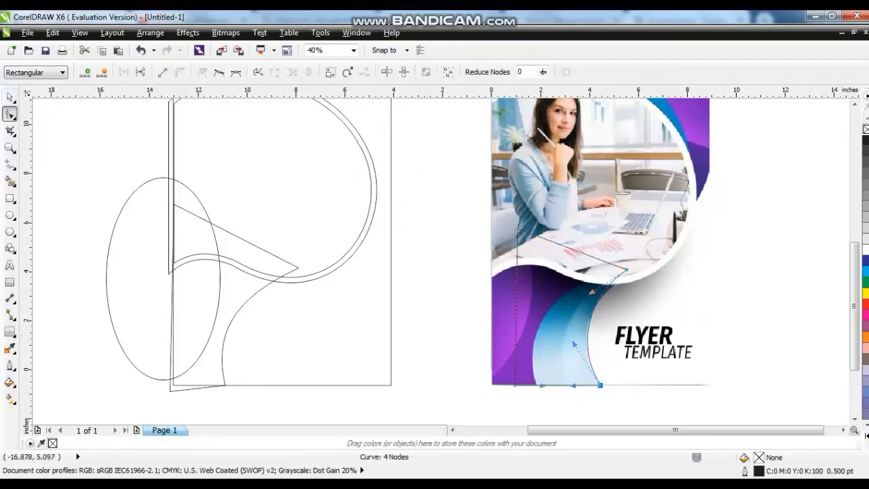
# - Make a copy of the blue-stripe outline skewed leftward at its base, and move both outlines onto the page rectangle
pyautogui.click(10, 97)
pyautogui.click(571, 307)
pyautogui.moveTo(571, 389); pyautogui.dragTo(538, 390)
pyautogui.rightClick(537, 389)
pyautogui.moveTo(478, 409); pyautogui.dragTo(646, 213)
pyautogui.moveTo(558, 308); pyautogui.dragTo(249, 307)
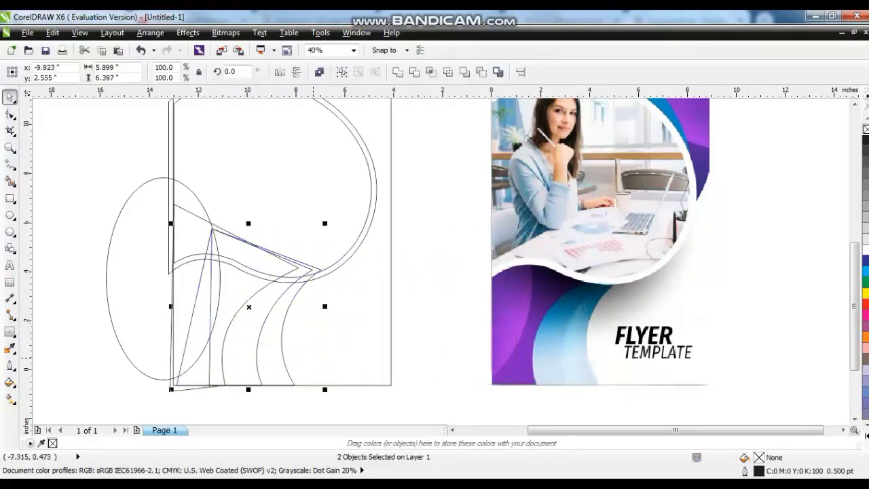
pyautogui.click(381, 389)
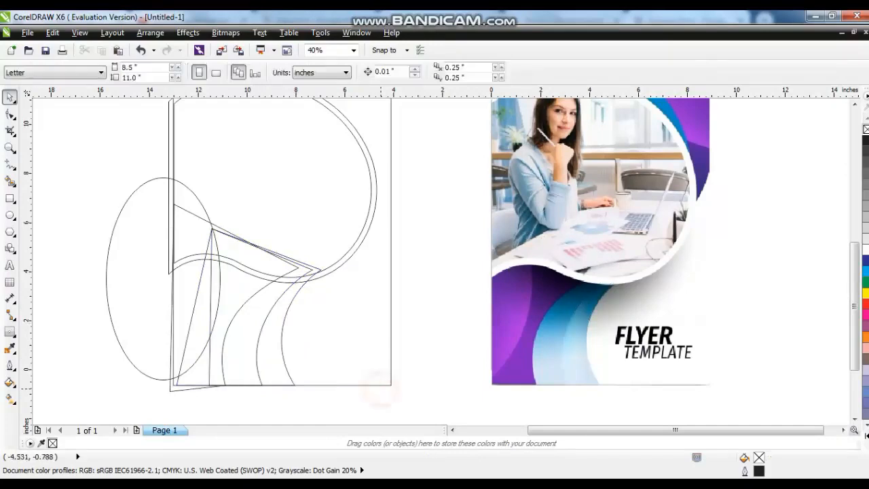
# - Fill the inner photo-frame contour with 40% black
pyautogui.scroll(-2, 381, 380)
pyautogui.moveTo(197, 393)
pyautogui.mouseDown()
pyautogui.moveTo(479, 283)
pyautogui.moveTo(616, 197)
pyautogui.mouseUp()
pyautogui.hotkey('shift', 'F2')
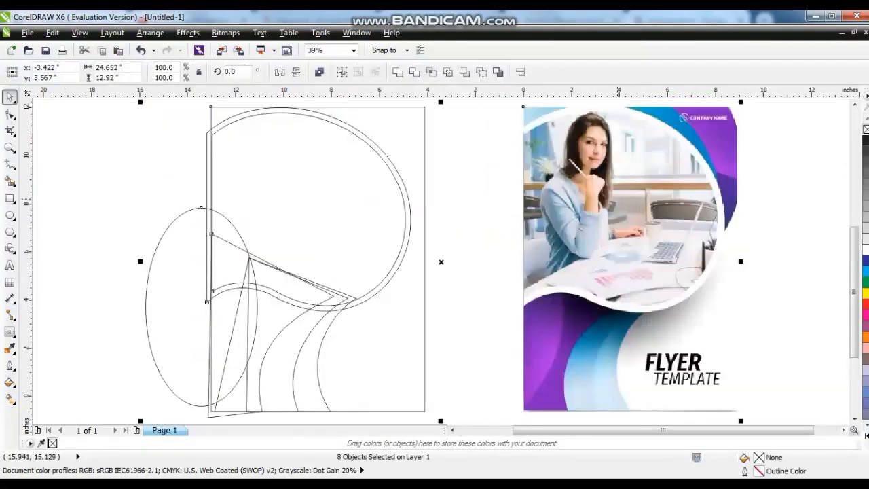
pyautogui.click(468, 225)
pyautogui.click(383, 159)
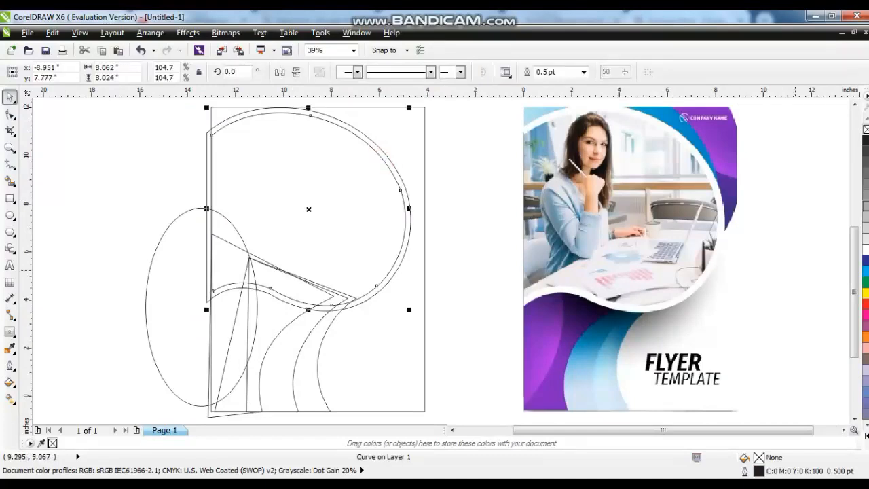
pyautogui.click(865, 206)
# - Fill the outer photo-frame contour with white, keeping it in its original position
pyautogui.click(365, 141)
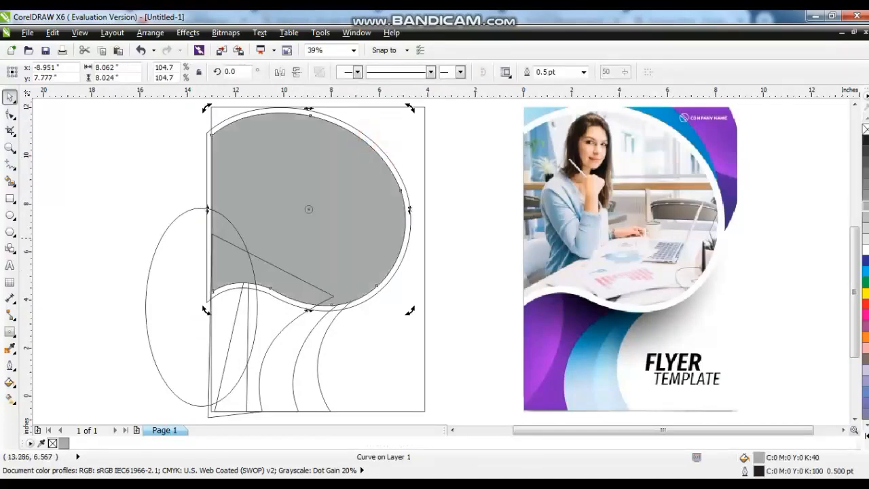
pyautogui.click(354, 130)
pyautogui.moveTo(354, 130); pyautogui.dragTo(359, 127)
pyautogui.hotkey('ctrl', 'z')
pyautogui.click(864, 250)
pyautogui.click(147, 227)
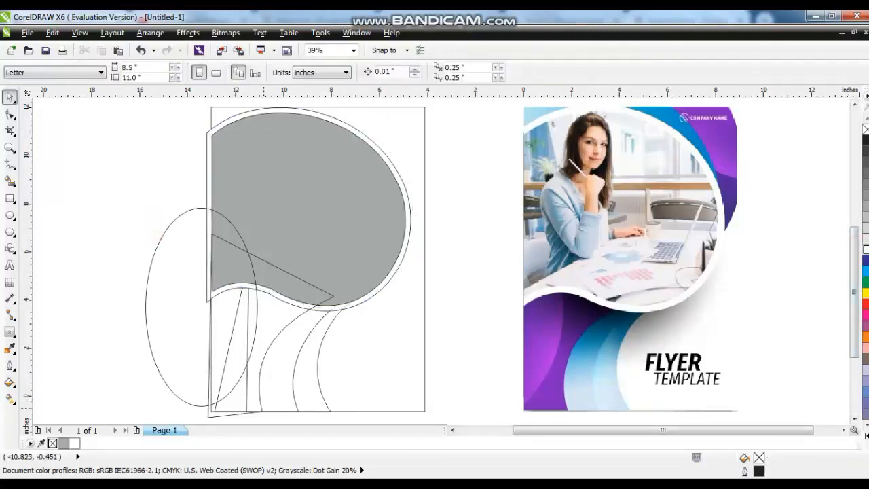
# - Fill the purple-area outline with magenta-purple and apply a linear fountain fill running from its middle down to its base
pyautogui.scroll(-1, 224, 414)
pyautogui.click(225, 410)
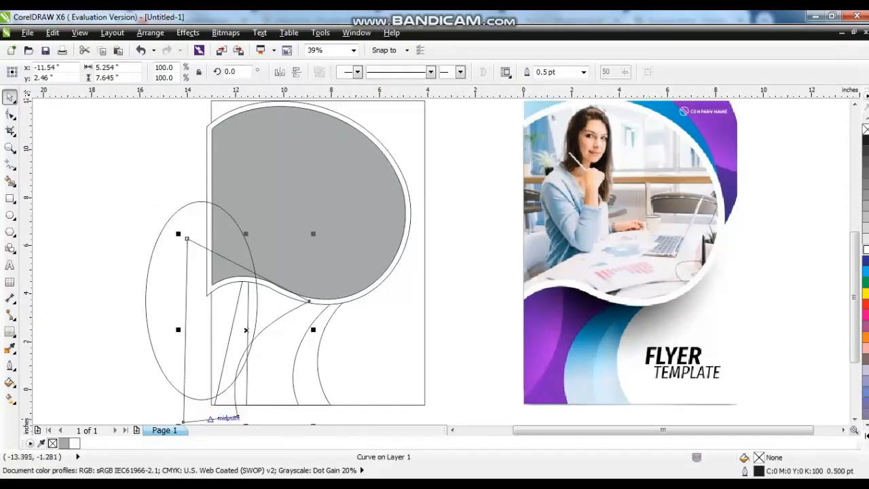
pyautogui.click(866, 436)
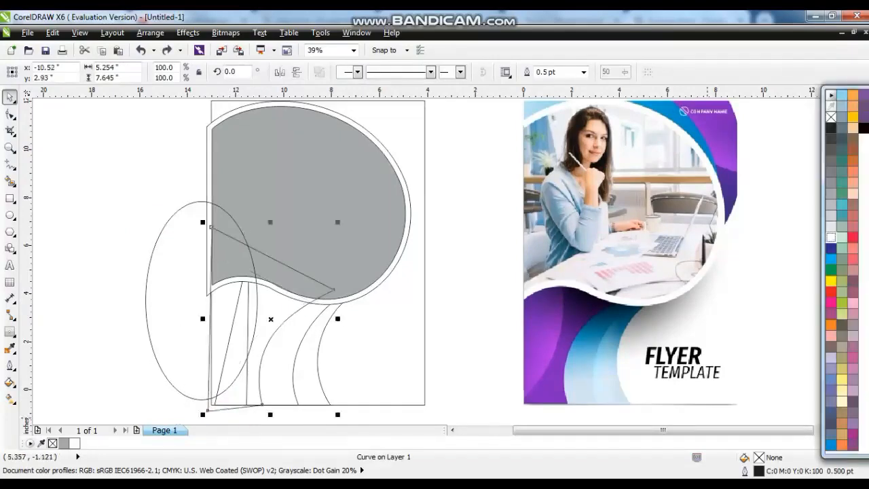
pyautogui.click(853, 434)
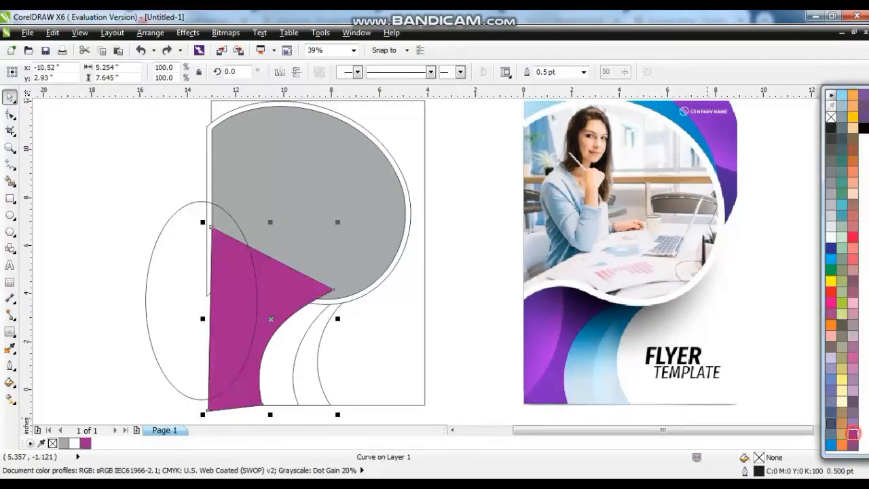
pyautogui.press('g')
pyautogui.moveTo(269, 310); pyautogui.dragTo(245, 389)
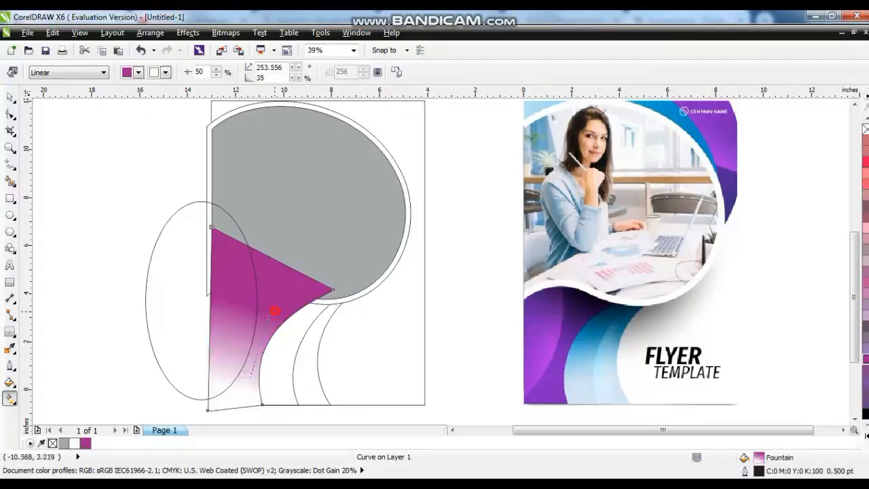
# - Set the fountain fill's start color to dark purple C60 M100 Y31 K40 (#5F2D55)
pyautogui.click(139, 72)
pyautogui.click(159, 170)
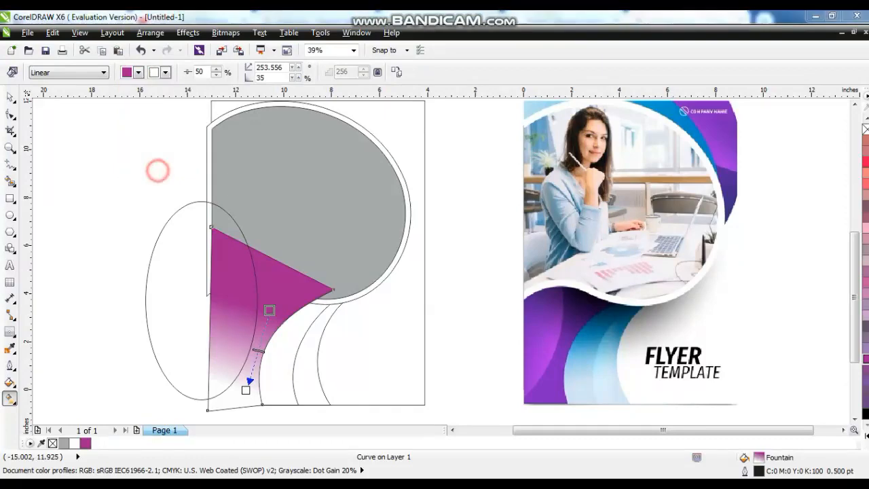
pyautogui.click(327, 150)
pyautogui.moveTo(422, 263)
pyautogui.mouseDown()
pyautogui.moveTo(426, 285)
pyautogui.moveTo(424, 277)
pyautogui.mouseUp()
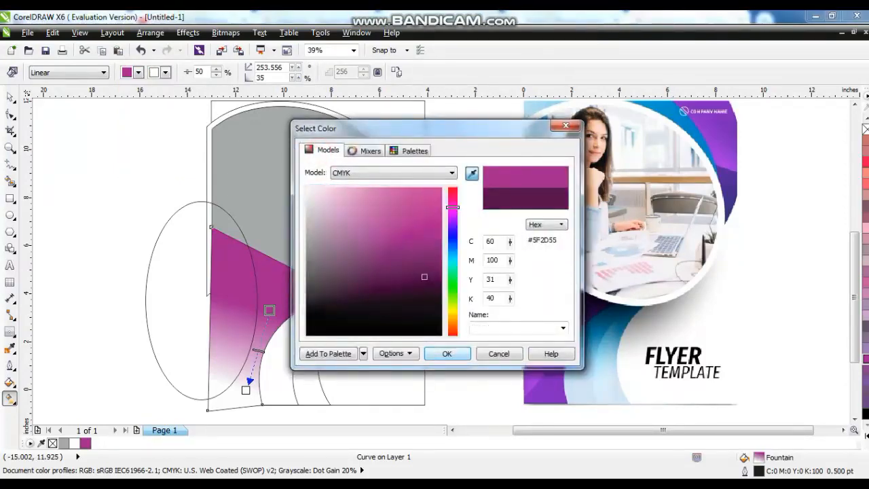
pyautogui.click(447, 353)
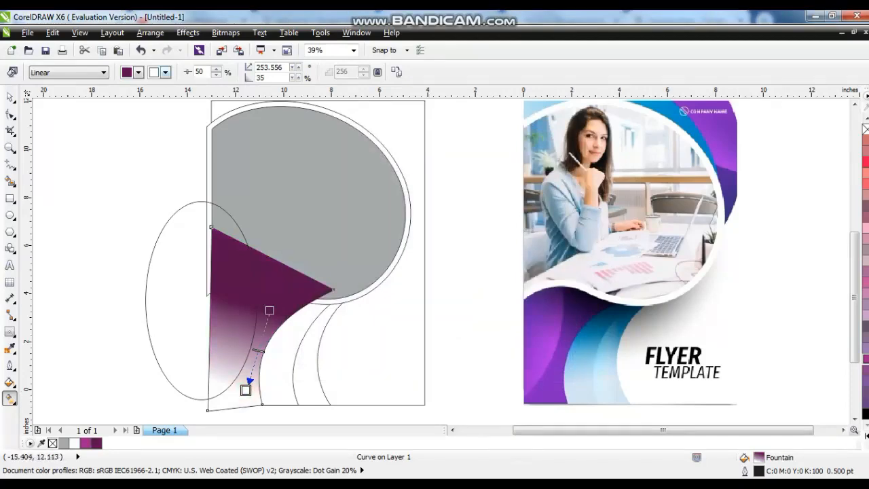
# - Set the fountain fill's end color to purple C51 M100 Y0 K0 (#943993)
pyautogui.click(165, 72)
pyautogui.click(204, 170)
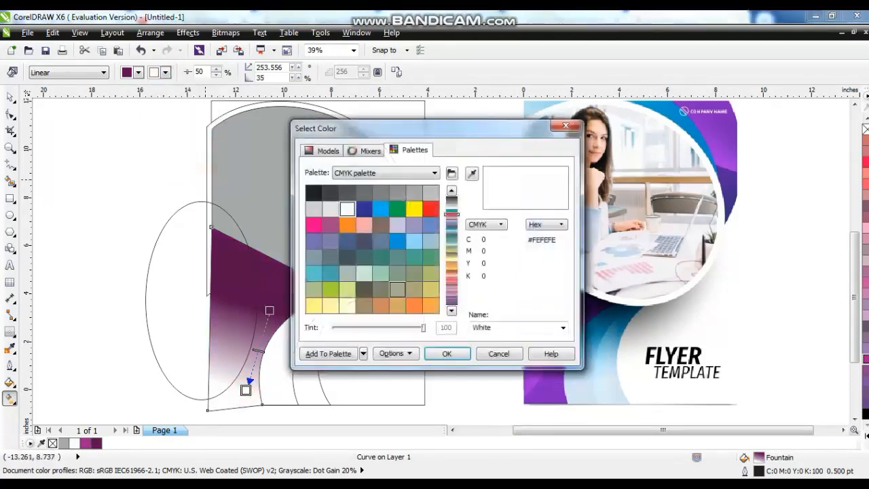
pyautogui.click(336, 151)
pyautogui.moveTo(453, 213); pyautogui.dragTo(453, 201)
pyautogui.moveTo(420, 256); pyautogui.dragTo(418, 226)
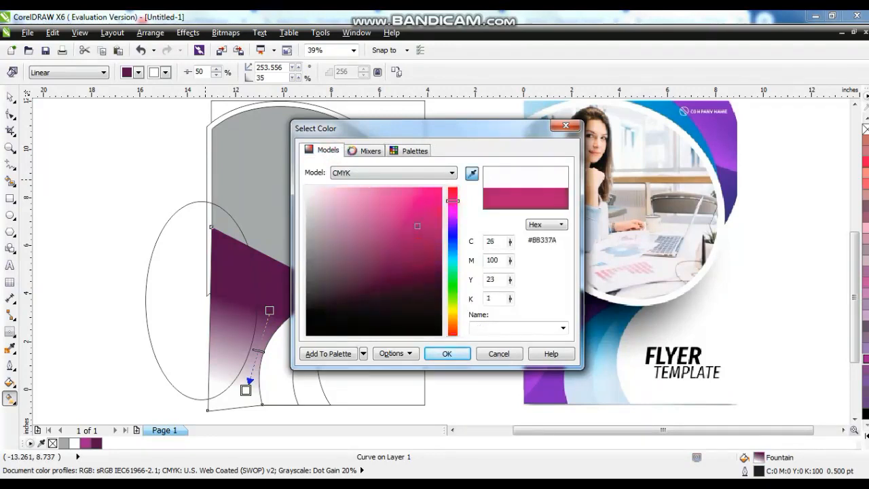
pyautogui.moveTo(452, 199)
pyautogui.mouseDown()
pyautogui.moveTo(453, 211)
pyautogui.moveTo(418, 241)
pyautogui.mouseUp()
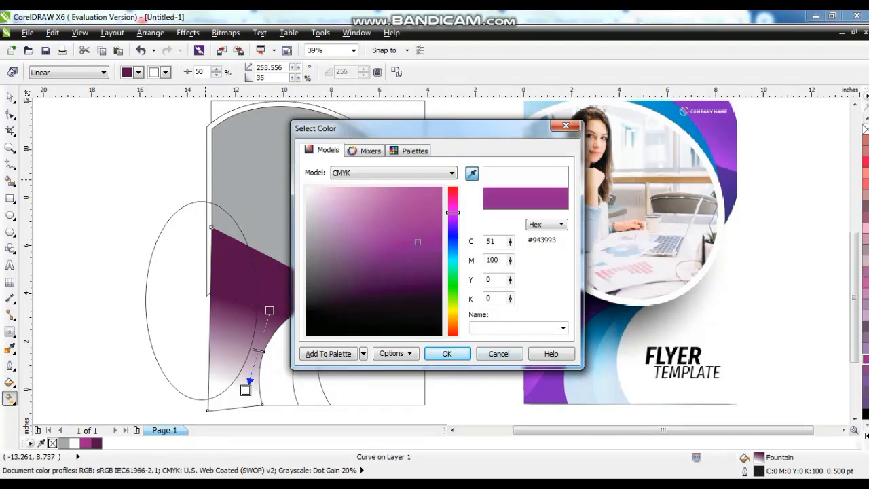
pyautogui.click(447, 354)
# - Reposition the purple shape's gradient so it runs from dark purple in the upper part to lighter purple at the base
pyautogui.moveTo(270, 310); pyautogui.dragTo(240, 391)
pyautogui.moveTo(279, 262); pyautogui.dragTo(274, 296)
pyautogui.press('space')
pyautogui.click(88, 278)
# - Fill the tall ellipse with Blue Purple (C40 M100 Y0 K0) and fade it with a transparency across its right half
pyautogui.click(177, 389)
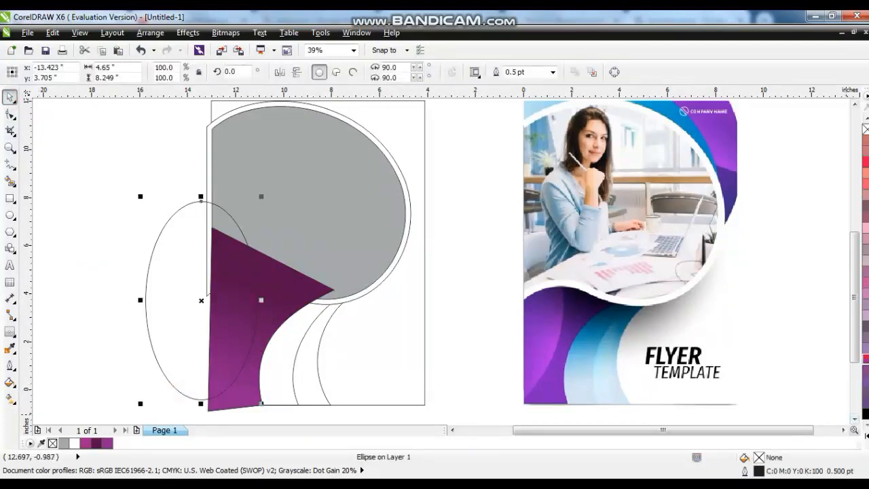
pyautogui.click(865, 359)
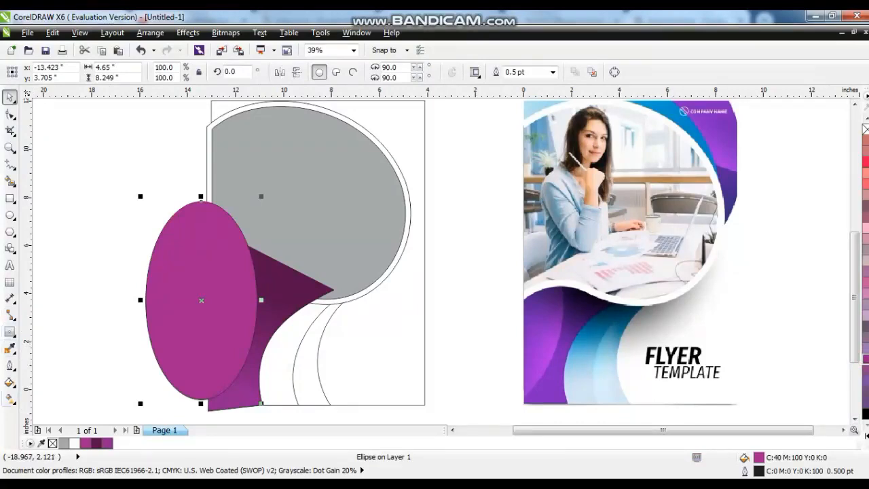
pyautogui.click(10, 399)
pyautogui.click(10, 384)
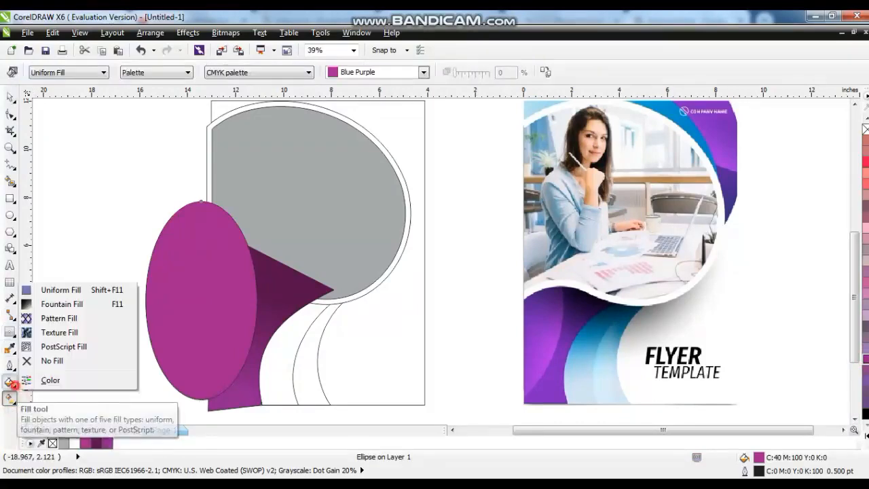
pyautogui.click(14, 351)
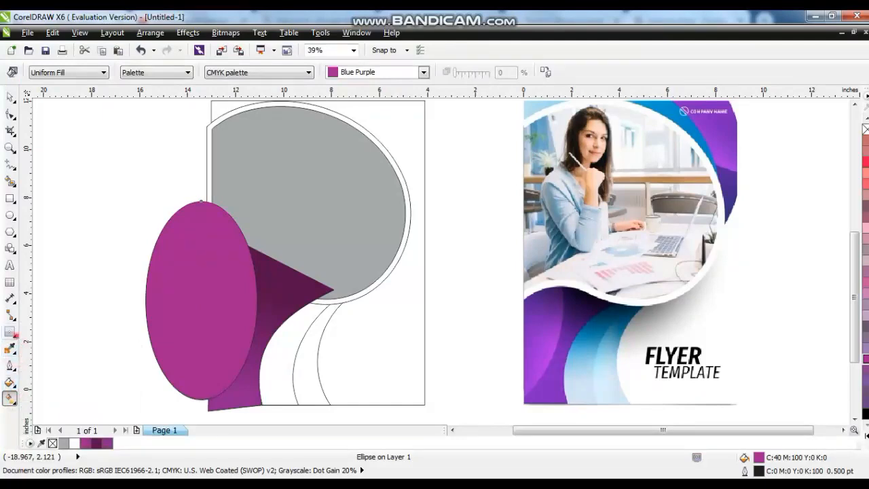
pyautogui.click(10, 348)
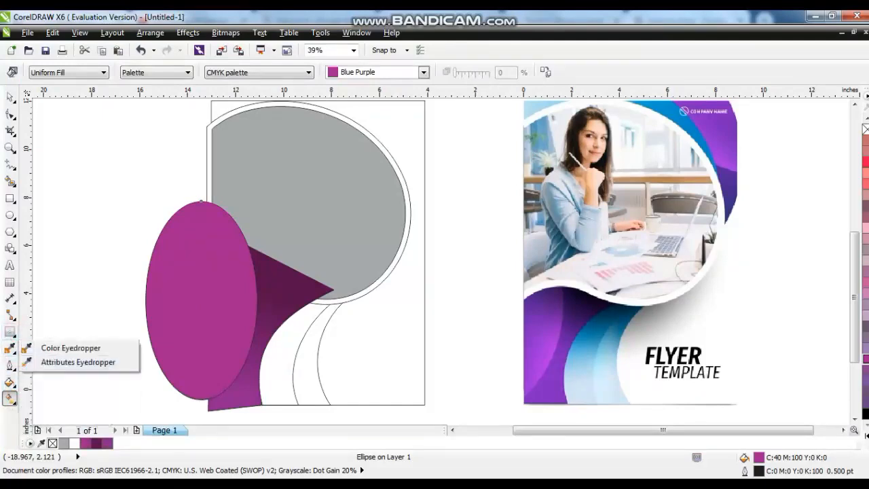
pyautogui.click(10, 332)
pyautogui.click(64, 416)
pyautogui.moveTo(210, 305); pyautogui.dragTo(280, 327)
pyautogui.press('space')
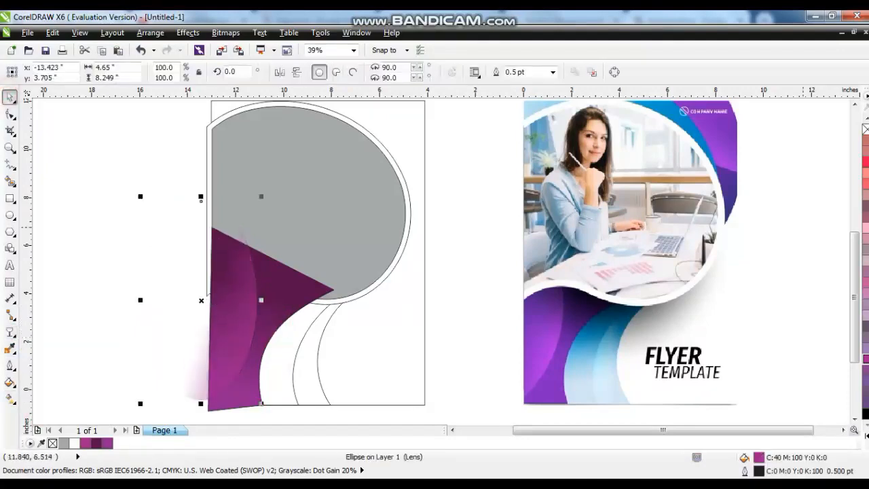
# - Remove the outlines from the ellipse and the purple shape, and select both objects
pyautogui.click(866, 118)
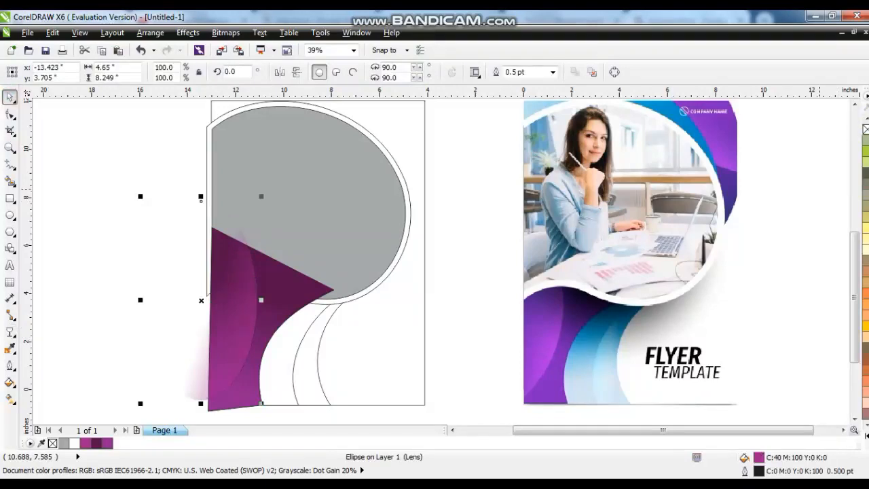
pyautogui.rightClick(865, 129)
pyautogui.keyDown('shift'); pyautogui.click(253, 391); pyautogui.keyUp('shift')
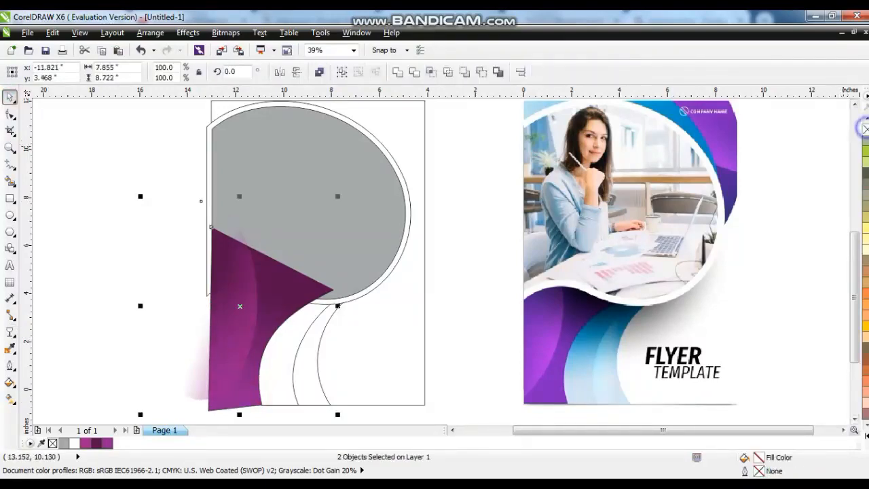
# - PowerClip the ellipse and the purple shape inside the page rectangle
pyautogui.click(187, 33)
pyautogui.moveTo(224, 213)
pyautogui.click(287, 215)
pyautogui.click(315, 218)
pyautogui.click(423, 147)
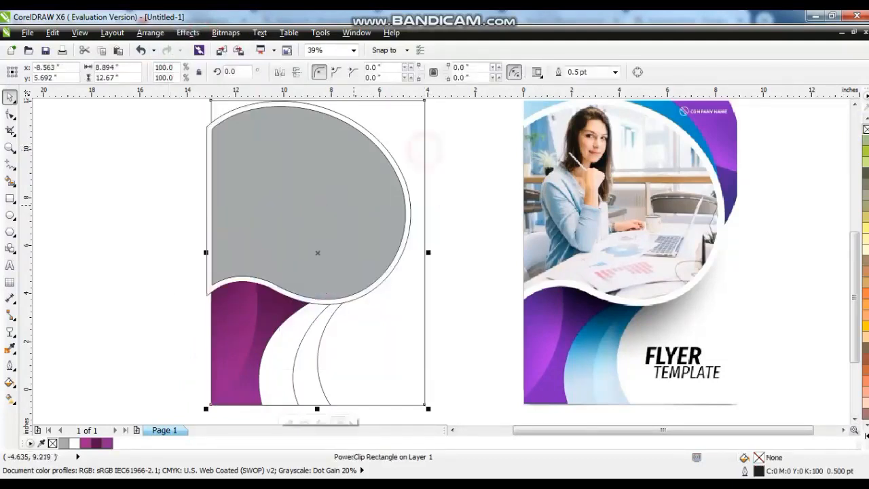
pyautogui.click(168, 210)
# - Fill both blue-stripe shapes with bright blue
pyautogui.click(295, 357)
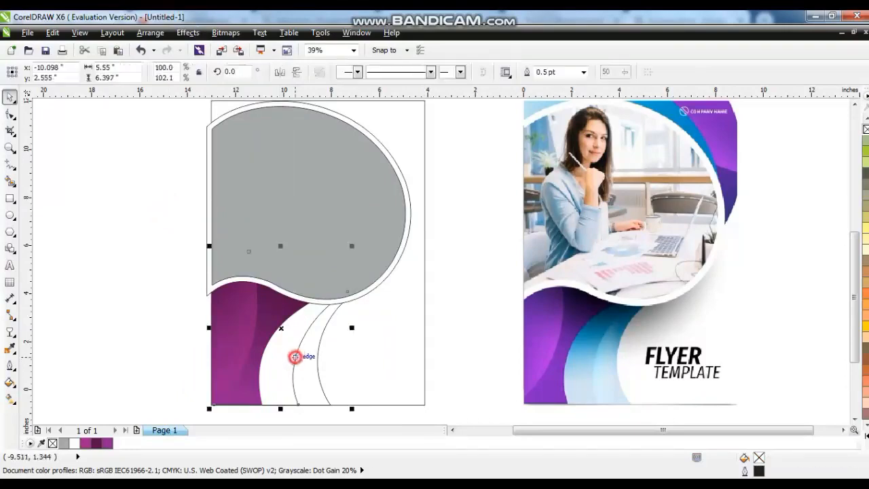
pyautogui.keyDown('shift'); pyautogui.click(318, 361); pyautogui.keyUp('shift')
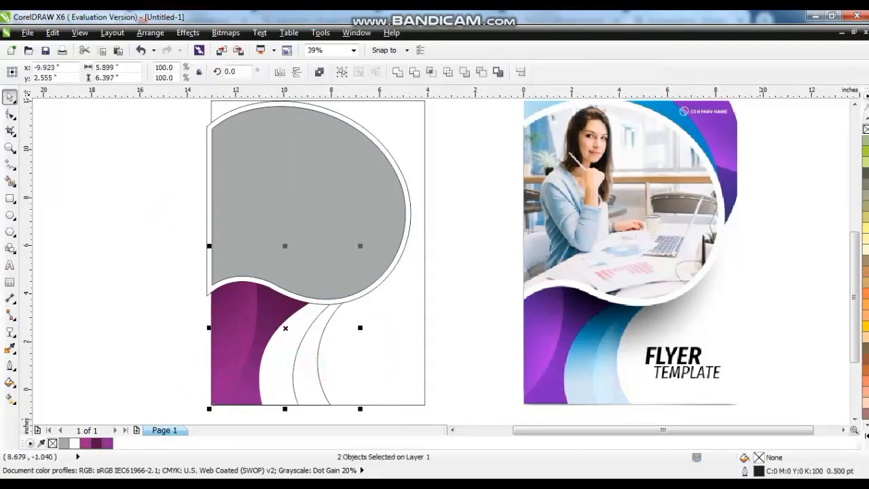
pyautogui.click(867, 436)
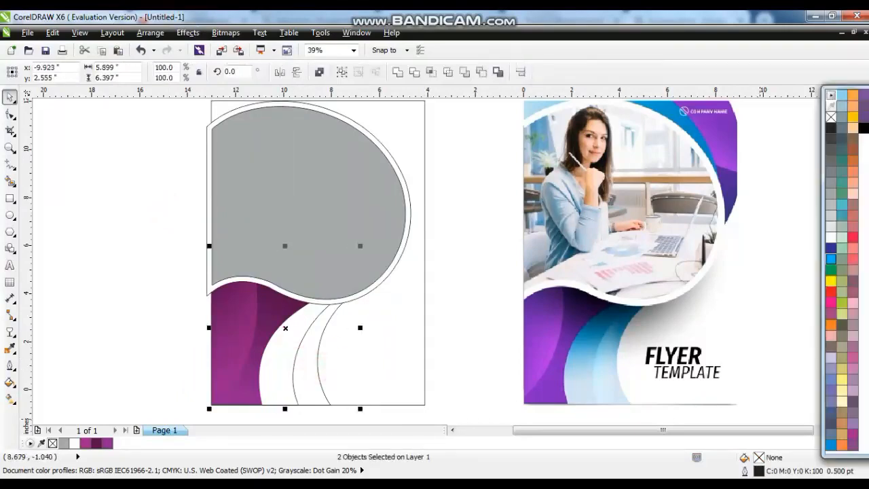
pyautogui.click(831, 258)
# - Apply a linear fountain fill to both stripe shapes, running from blue below the photo frame to white at the base
pyautogui.press('g')
pyautogui.moveTo(328, 280)
pyautogui.mouseDown()
pyautogui.moveTo(285, 393)
pyautogui.moveTo(292, 410)
pyautogui.mouseUp()
pyautogui.moveTo(313, 313); pyautogui.dragTo(314, 308)
pyautogui.click(131, 224)
pyautogui.click(287, 360)
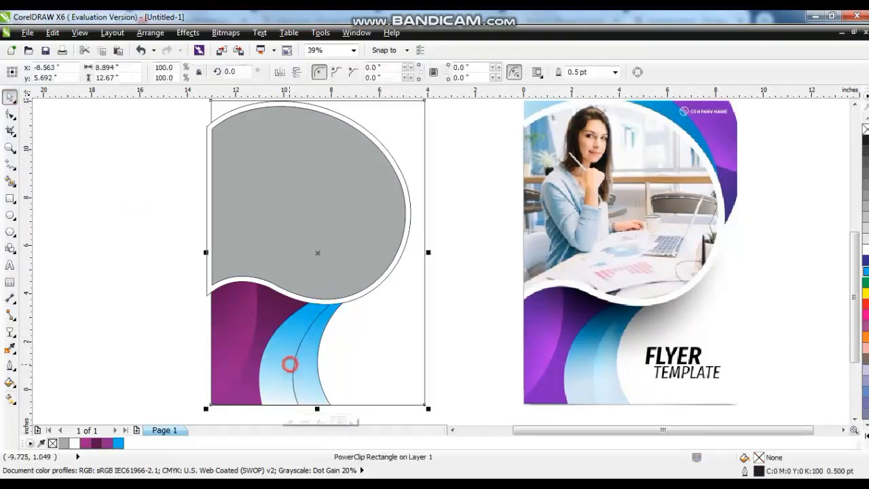
# - Move the gradient start of the wider blue stripe lower so solid blue extends farther down from the photo frame
pyautogui.press('space')
pyautogui.click(78, 252)
pyautogui.click(297, 392)
pyautogui.press('space')
pyautogui.moveTo(314, 308); pyautogui.dragTo(284, 343)
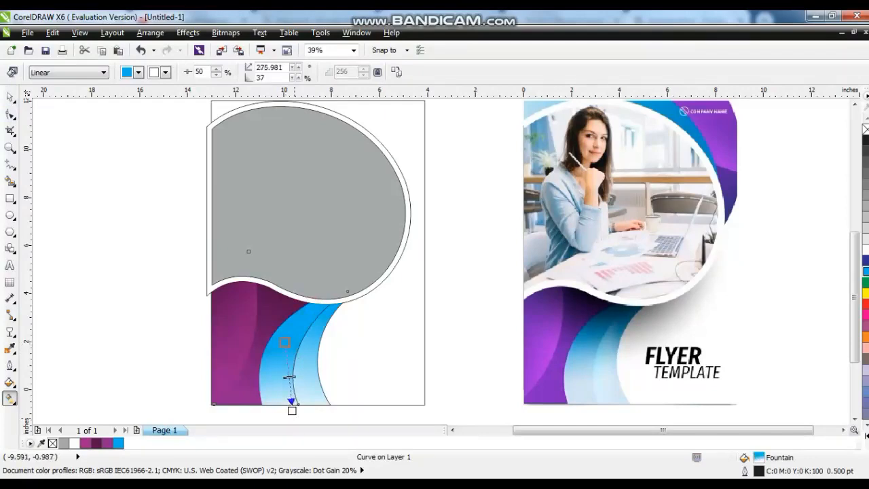
pyautogui.click(289, 398)
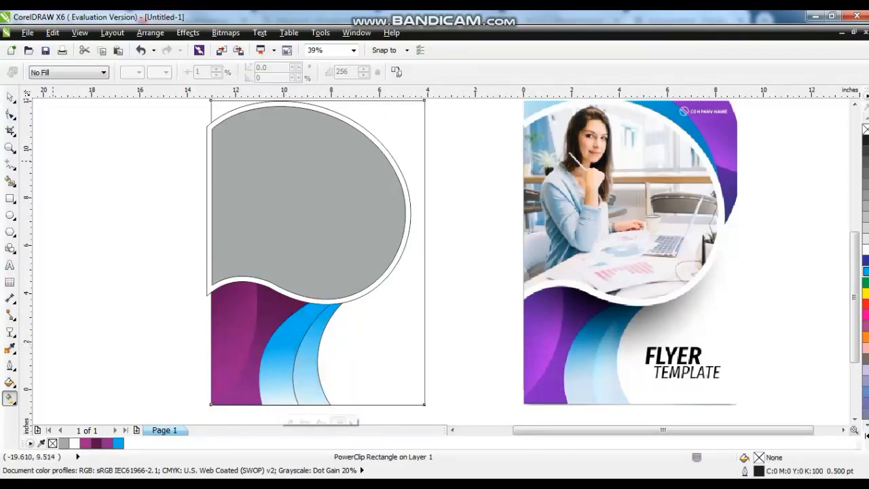
# - Remove the outlines from both blue stripe shapes and keep the two shapes selected
pyautogui.press('space')
pyautogui.click(101, 291)
pyautogui.click(287, 355)
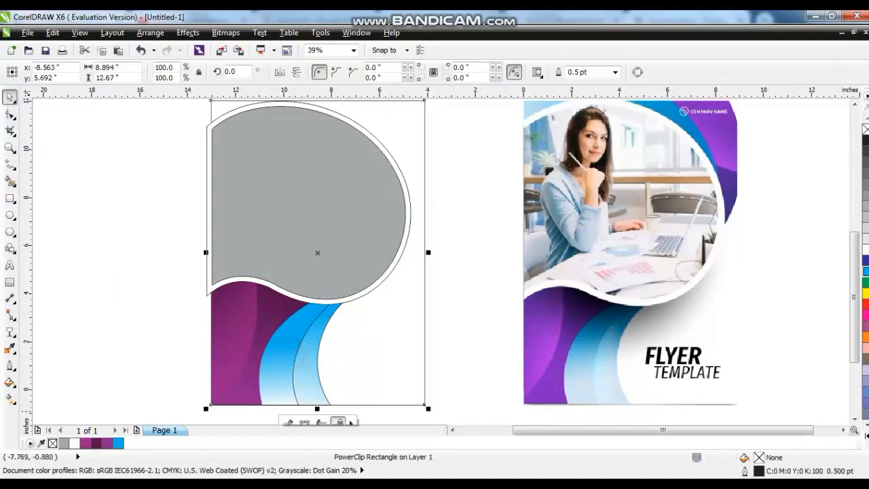
pyautogui.click(146, 238)
pyautogui.moveTo(145, 238); pyautogui.dragTo(374, 389)
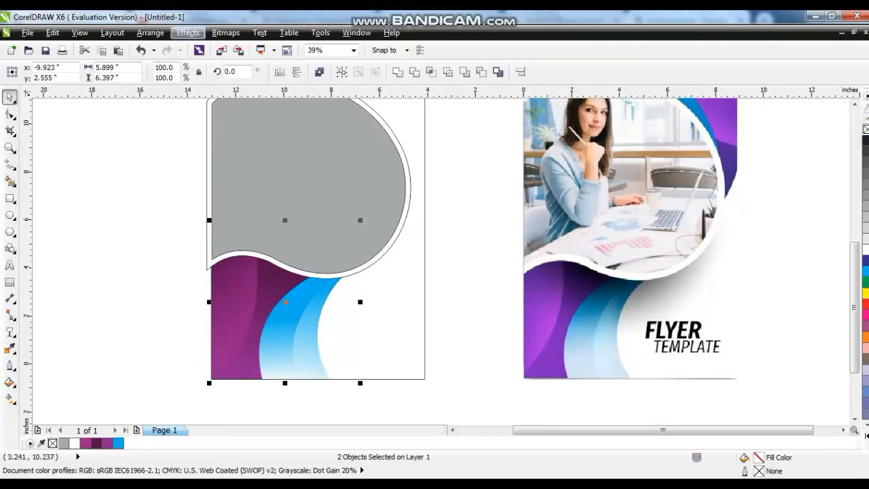
# - PowerClip both blue stripe shapes inside the page rectangle
pyautogui.click(187, 32)
pyautogui.moveTo(211, 213)
pyautogui.click(300, 213)
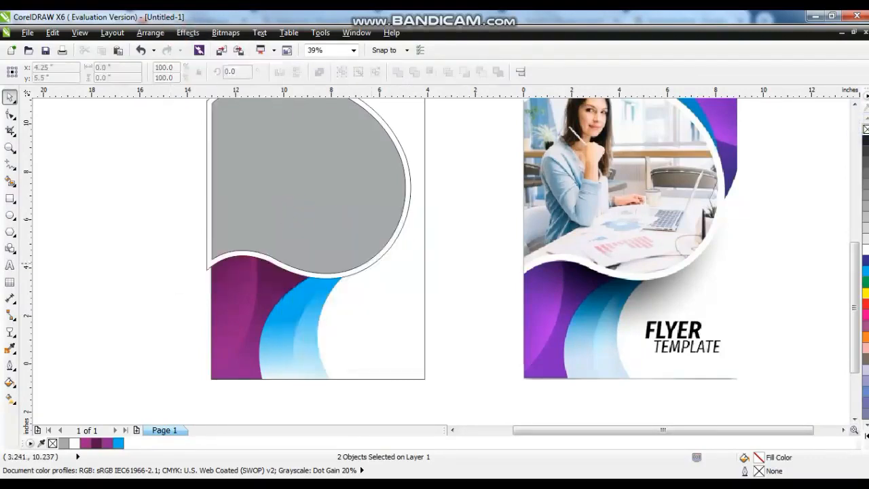
pyautogui.click(425, 265)
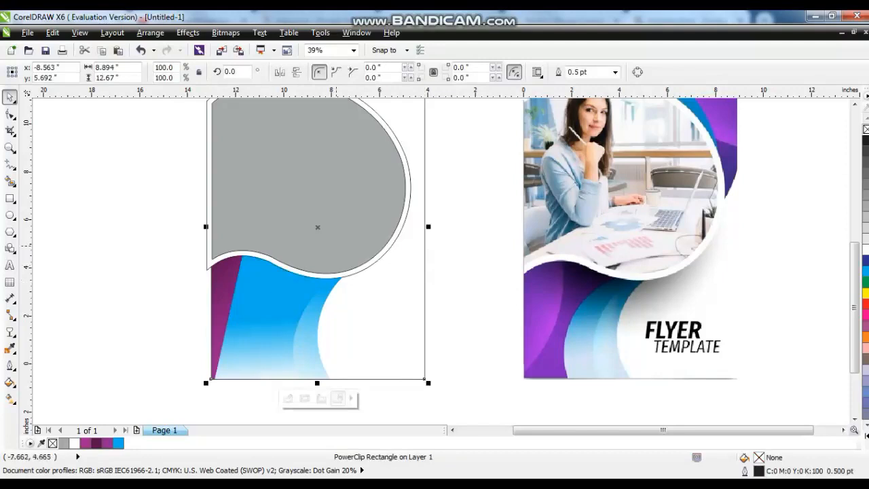
# - Edit the page rectangle's PowerClip contents, send the blue stripes behind the purple shapes, and finish editing
pyautogui.rightClick(337, 245)
pyautogui.click(272, 296)
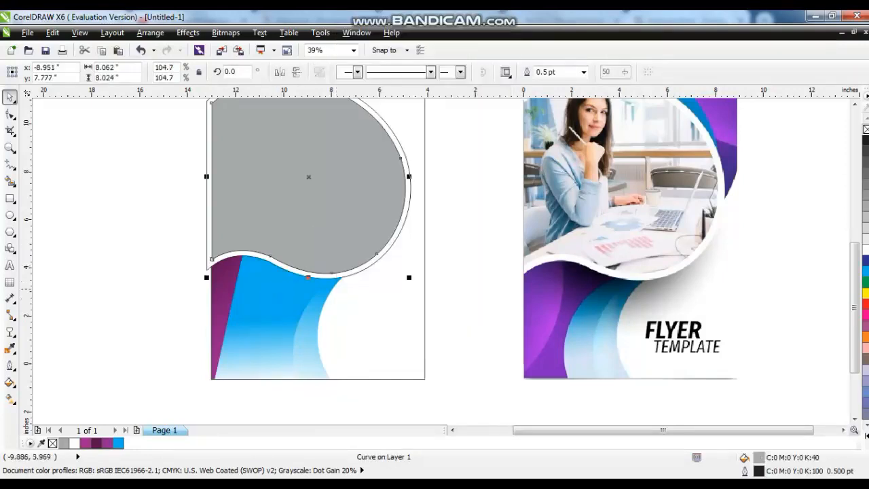
pyautogui.rightClick(278, 297)
pyautogui.click(326, 66)
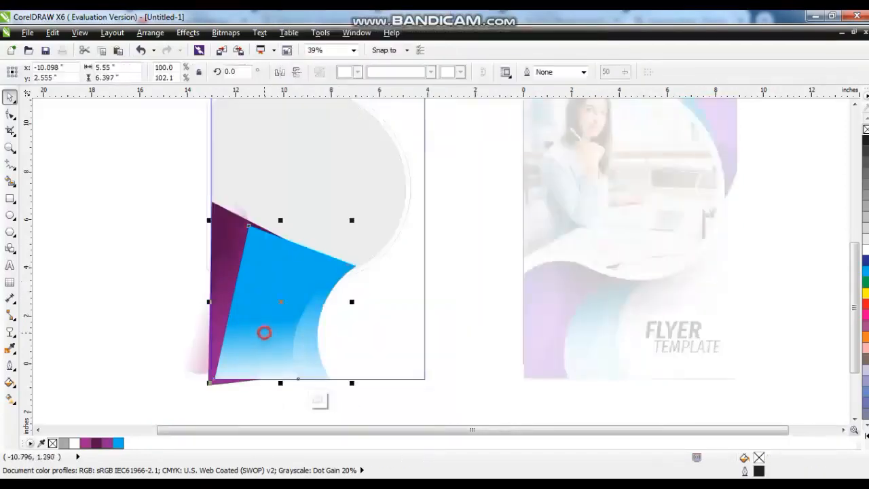
pyautogui.rightClick(308, 344)
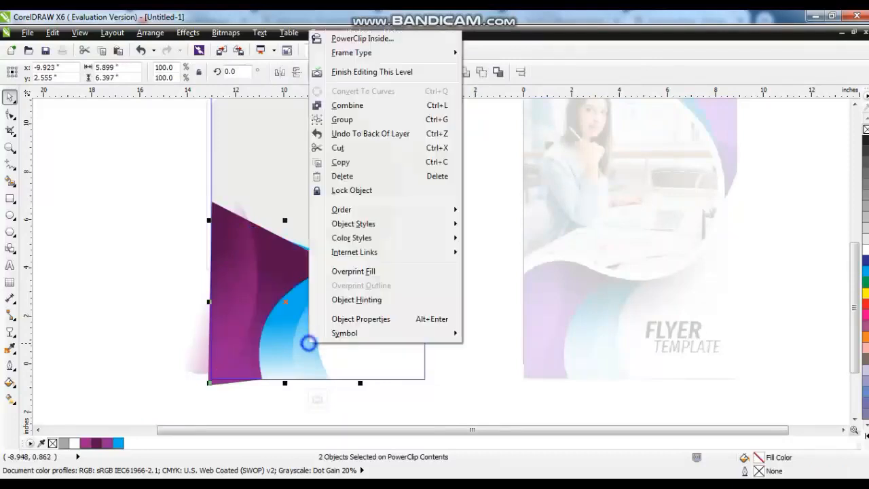
pyautogui.click(343, 73)
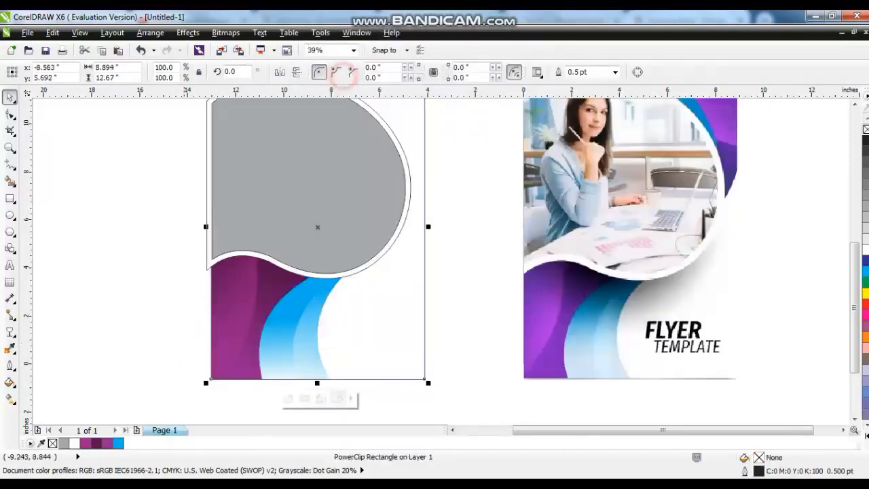
pyautogui.click(179, 268)
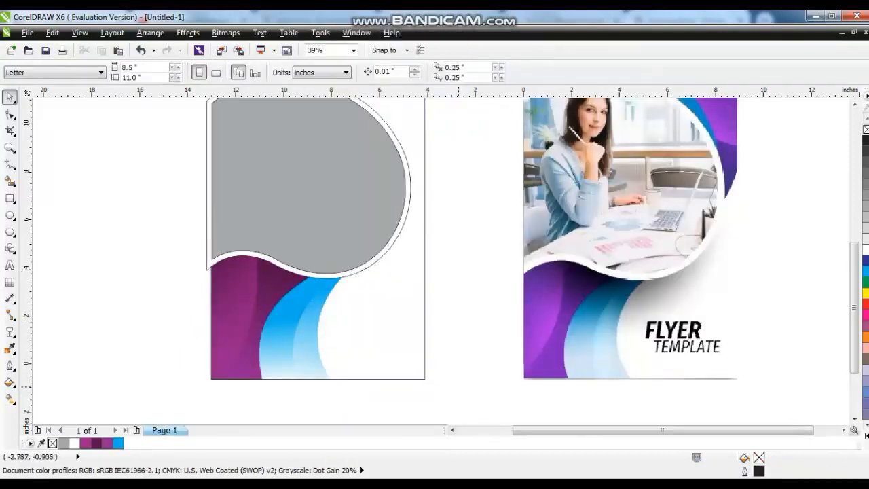
# - Switch to Chrome and copy the "Confessions of a Junior Doctor" photo from the doctor image search
pyautogui.scroll(-1, 456, 385)
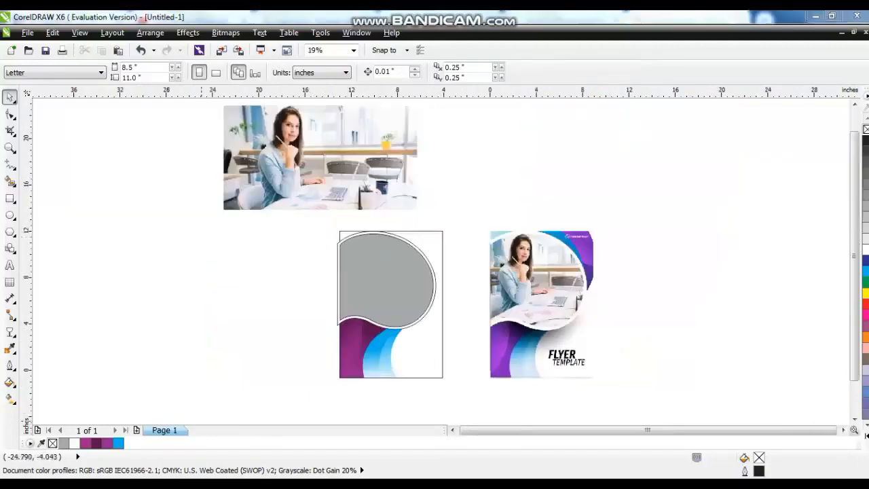
pyautogui.hotkey('alt', 'Tab')
pyautogui.click(577, 21)
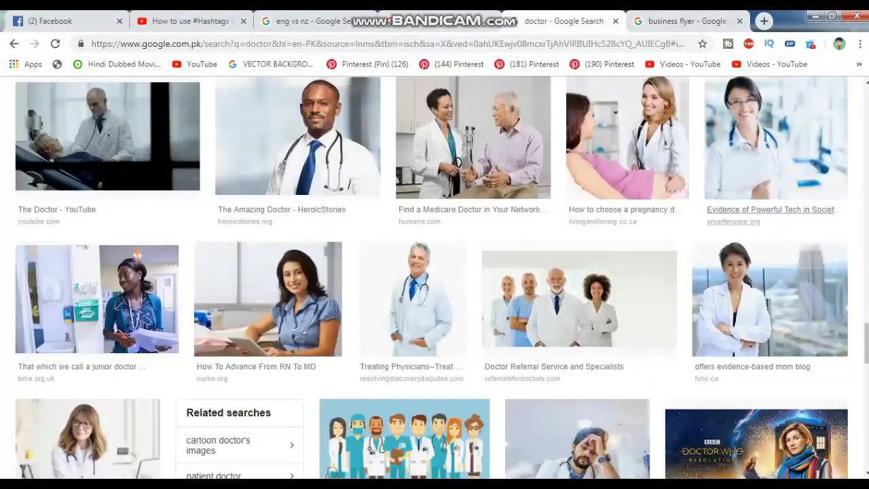
pyautogui.scroll(5, 434, 272)
pyautogui.scroll(4, 301, 218)
pyautogui.rightClick(300, 218)
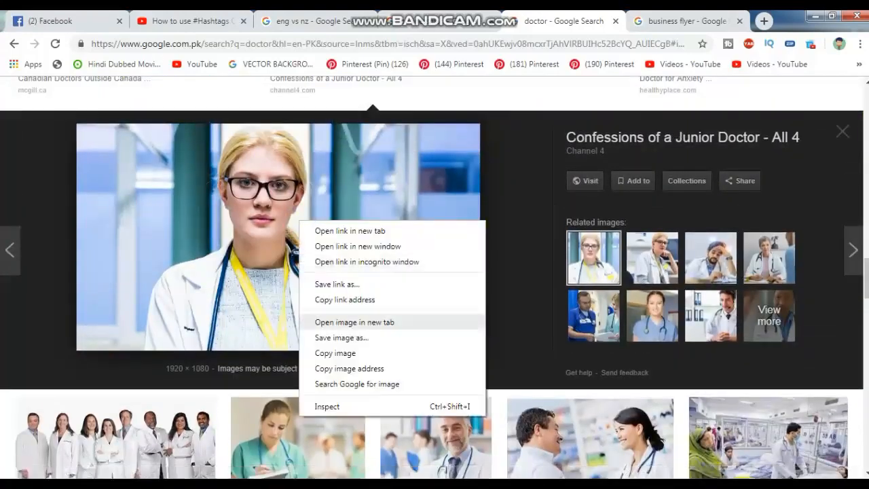
pyautogui.click(328, 353)
# - Back in CorelDRAW, paste the doctor photo and place it over the gray frame at about 13.5 by 7.6 inches
pyautogui.hotkey('alt', 'Tab')
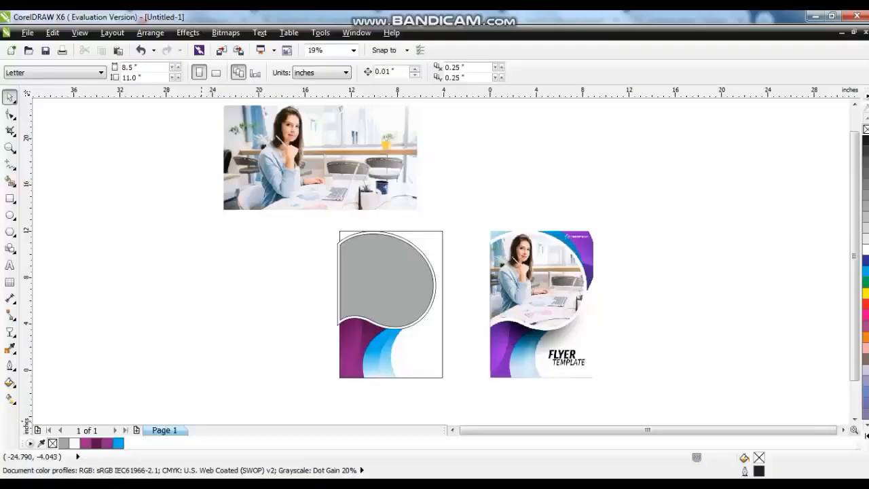
pyautogui.rightClick(161, 213)
pyautogui.click(190, 297)
pyautogui.moveTo(486, 313); pyautogui.dragTo(365, 296)
pyautogui.moveTo(577, 196); pyautogui.dragTo(496, 245)
pyautogui.click(372, 237)
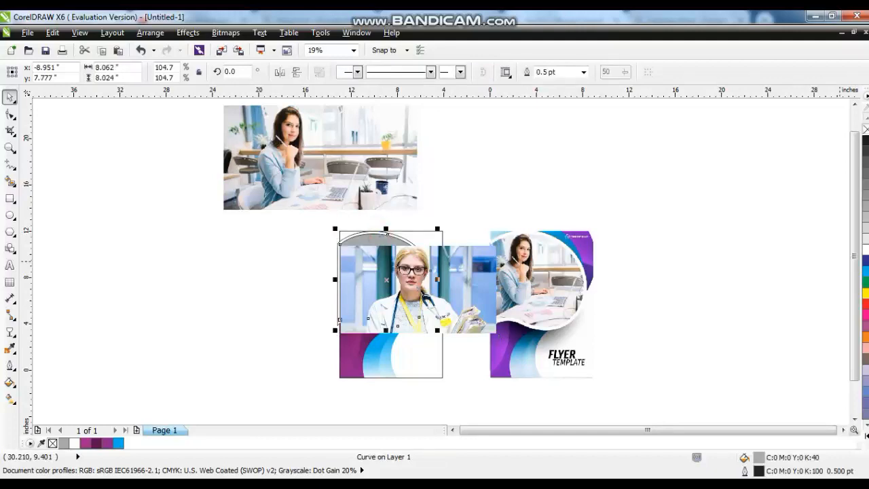
pyautogui.moveTo(393, 294); pyautogui.dragTo(378, 280)
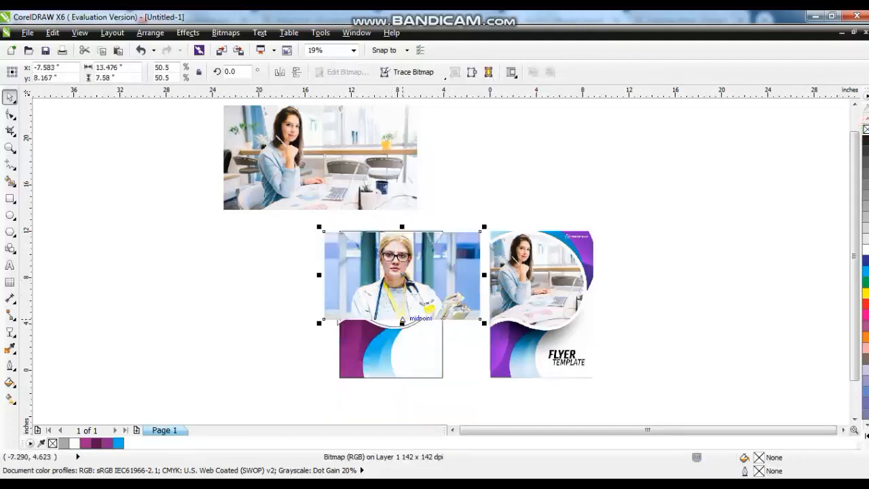
# - Reposition and stretch the doctor photo to about 13.2 by 8.3 inches so it covers the whole frame
pyautogui.hotkey('shift', 'F2')
pyautogui.scroll(-2, 404, 324)
pyautogui.moveTo(526, 287); pyautogui.dragTo(514, 292)
pyautogui.moveTo(541, 374); pyautogui.dragTo(536, 372)
pyautogui.moveTo(408, 373); pyautogui.dragTo(408, 386)
pyautogui.moveTo(408, 224); pyautogui.dragTo(408, 218)
pyautogui.moveTo(498, 269); pyautogui.dragTo(489, 269)
pyautogui.hotkey('shift', 'F2')
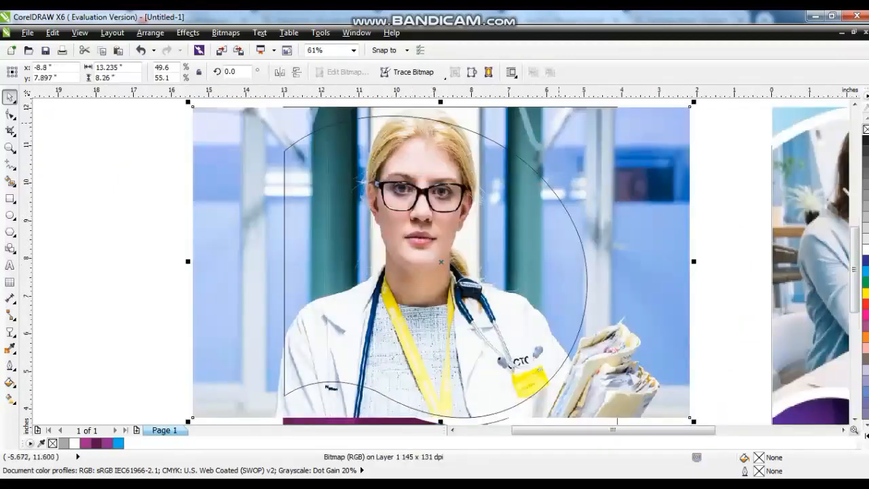
# - PowerClip the doctor photo inside the gray frame shape and remove that shape's outline
pyautogui.rightClick(555, 118)
pyautogui.click(584, 19)
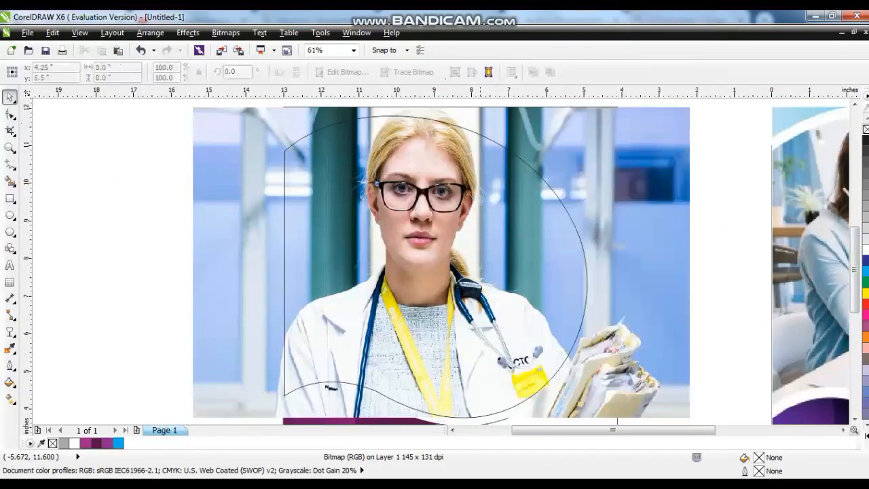
pyautogui.click(486, 136)
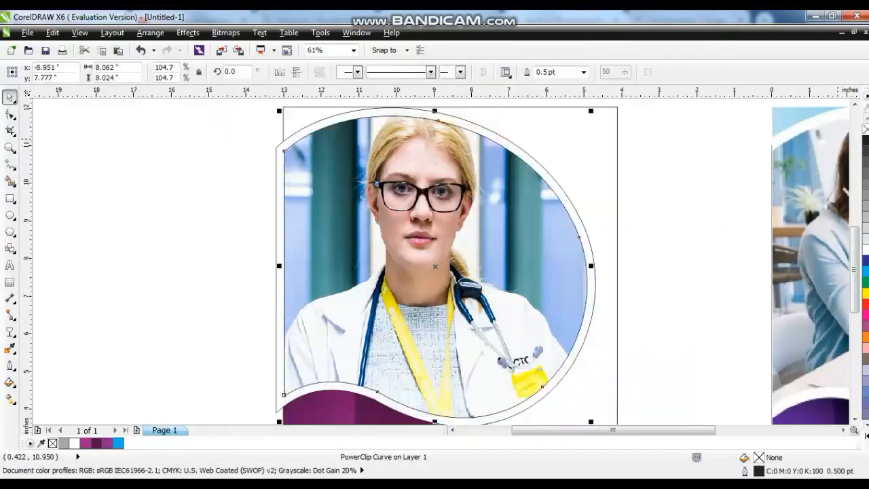
pyautogui.rightClick(866, 129)
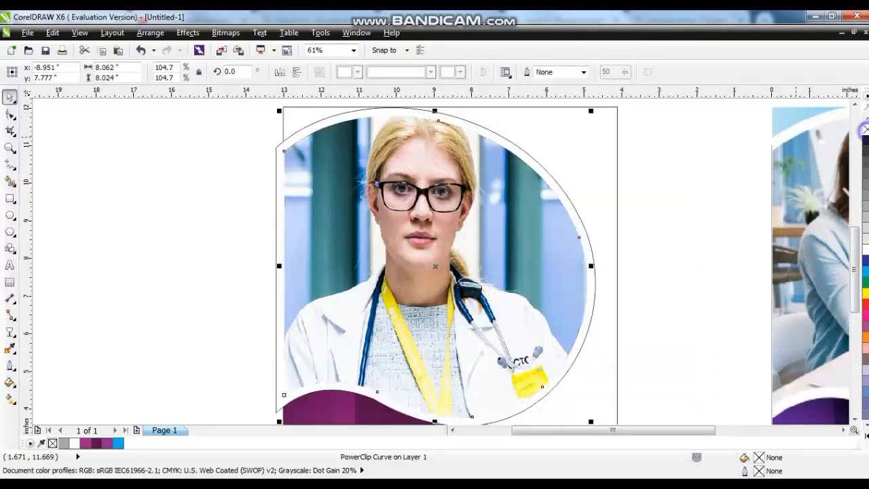
pyautogui.click(520, 148)
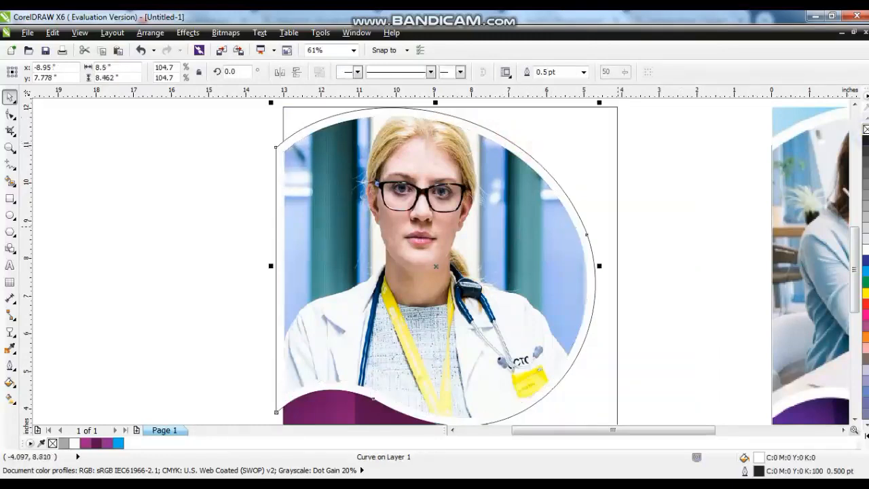
pyautogui.click(617, 227)
# - Draw a circle over the reference flyer's photo area and enlarge it to about 9 inches in diameter
pyautogui.scroll(-3, 617, 228)
pyautogui.click(465, 185)
pyautogui.moveTo(465, 184); pyautogui.dragTo(780, 353)
pyautogui.hotkey('shift', 'F2')
pyautogui.press('Escape')
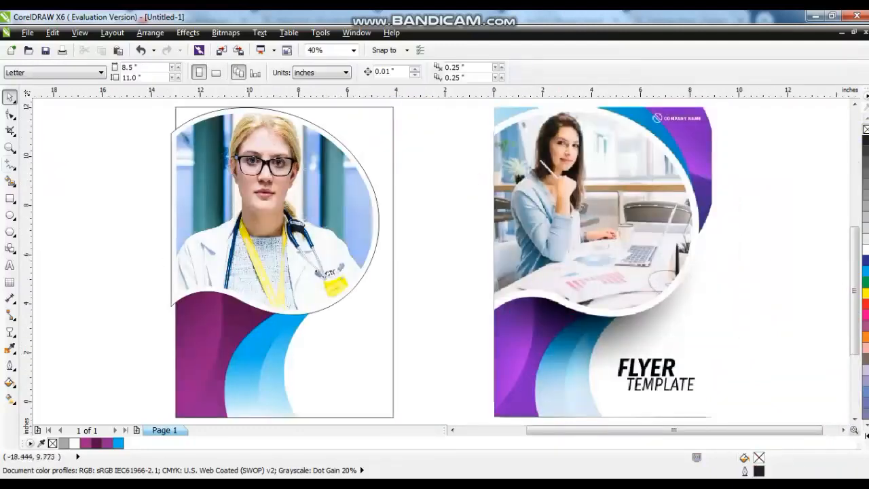
pyautogui.click(9, 164)
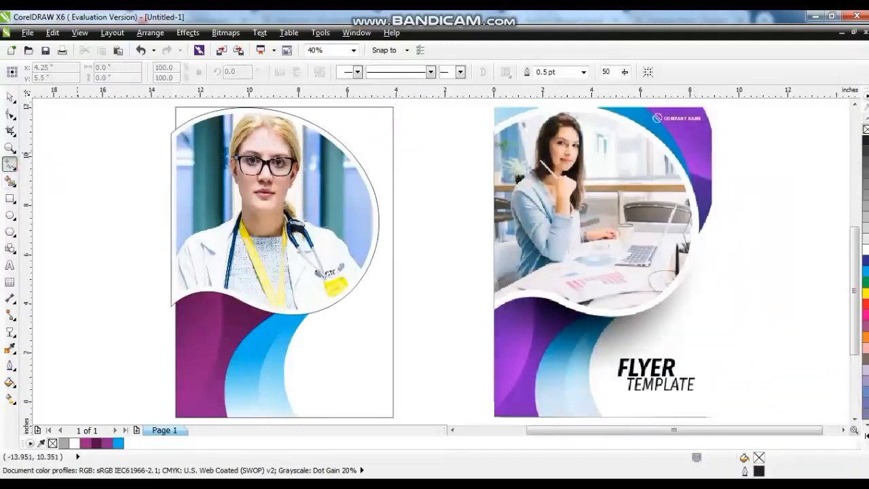
pyautogui.click(9, 214)
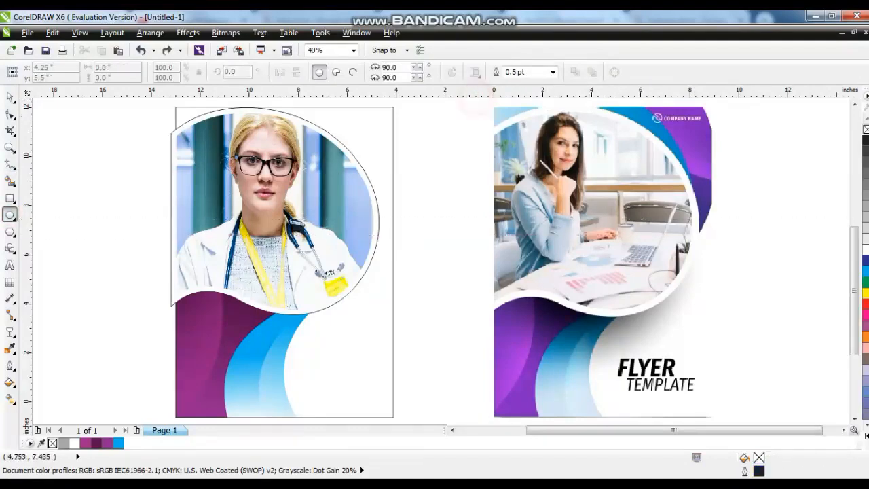
pyautogui.moveTo(487, 100); pyautogui.dragTo(697, 312)
pyautogui.click(9, 97)
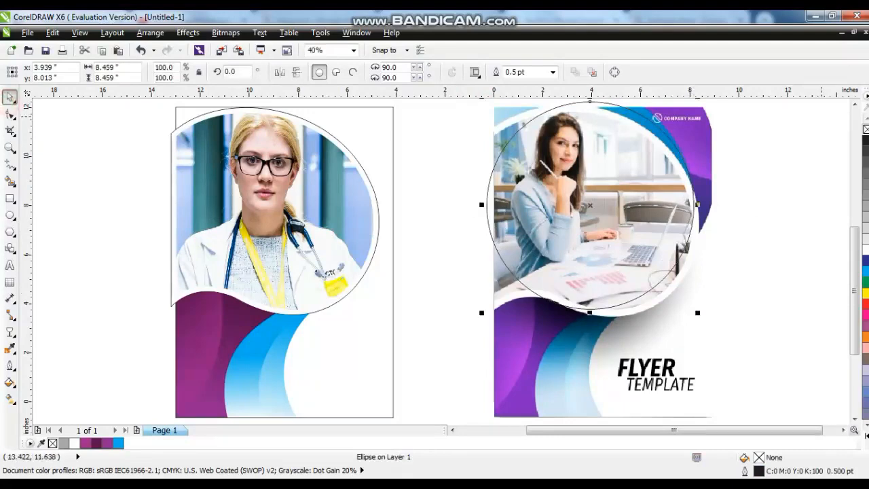
pyautogui.scroll(2, 845, 134)
pyautogui.moveTo(482, 165); pyautogui.dragTo(468, 148)
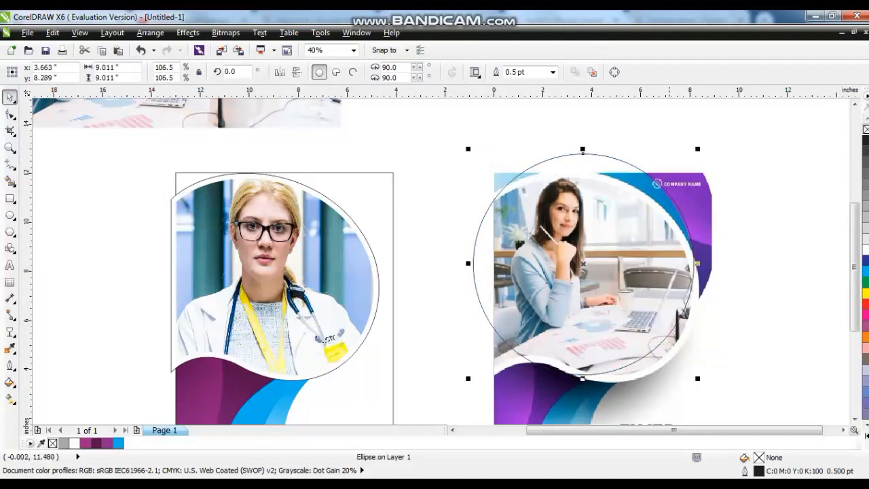
# - Duplicate the circle up and to the right so its edge follows the reference's purple corner shape
pyautogui.moveTo(582, 274); pyautogui.dragTo(609, 233)
pyautogui.hotkey('ctrl', 'z')
pyautogui.moveTo(584, 264); pyautogui.dragTo(609, 232)
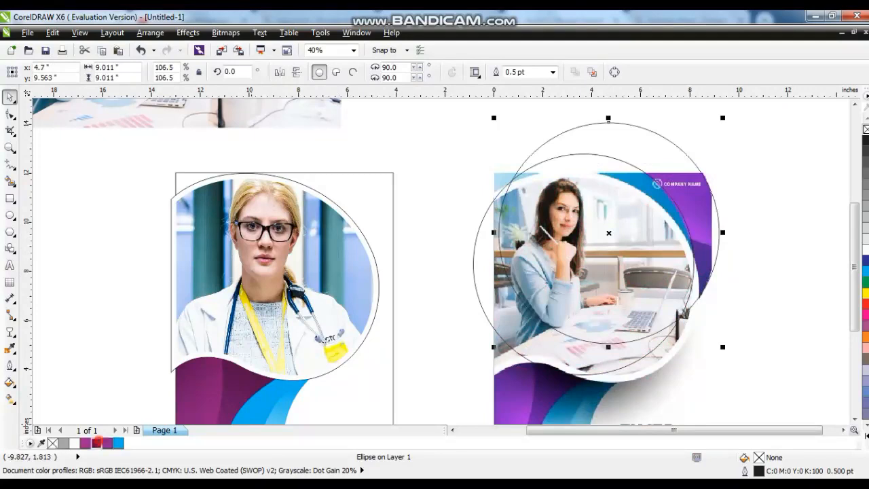
# - Apply a linear fountain fill to the duplicate circle, running from dark purple at the lower right to lighter purple at the top
pyautogui.click(97, 443)
pyautogui.press('g')
pyautogui.moveTo(701, 264); pyautogui.dragTo(665, 173)
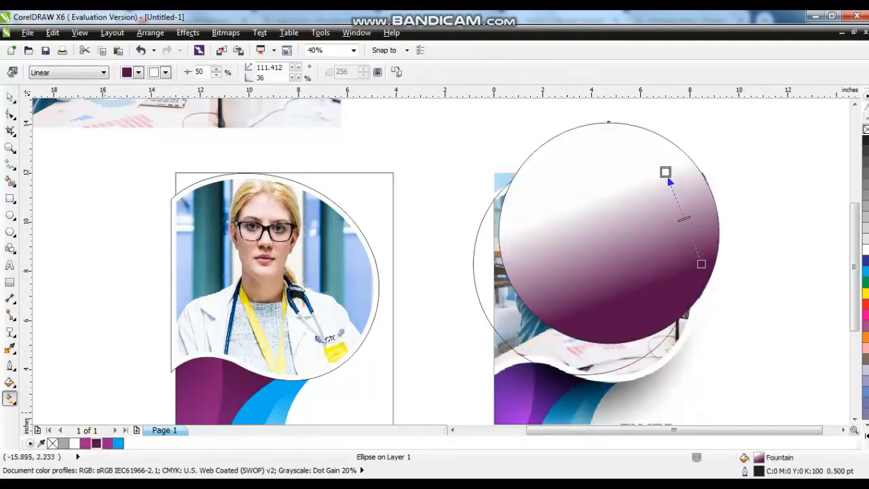
pyautogui.moveTo(106, 442); pyautogui.dragTo(660, 167)
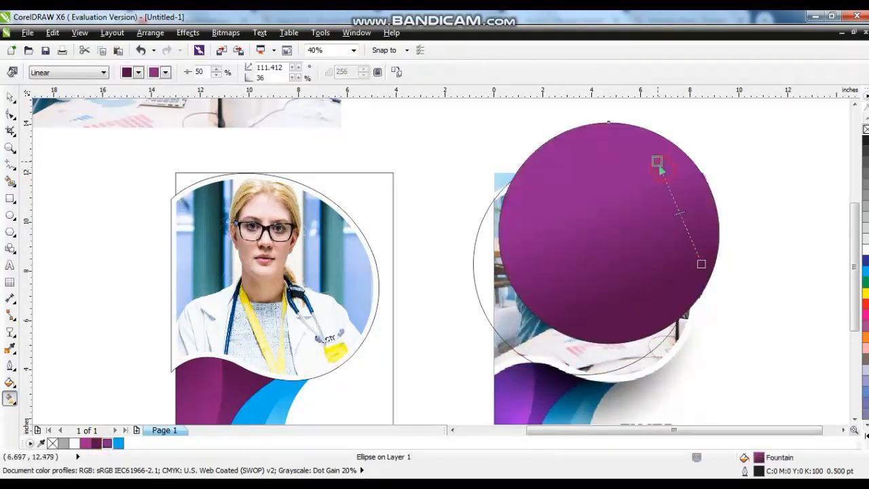
pyautogui.press('space')
# - Move both circles together from the reference flyer to the matching position over the recreated flyer
pyautogui.click(482, 305)
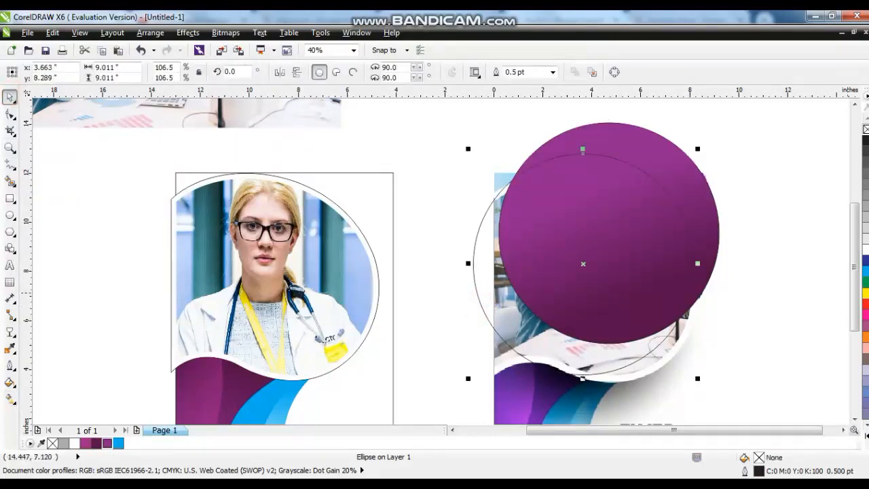
pyautogui.keyDown('shift'); pyautogui.click(669, 161); pyautogui.keyUp('shift')
pyautogui.moveTo(596, 248); pyautogui.dragTo(314, 258)
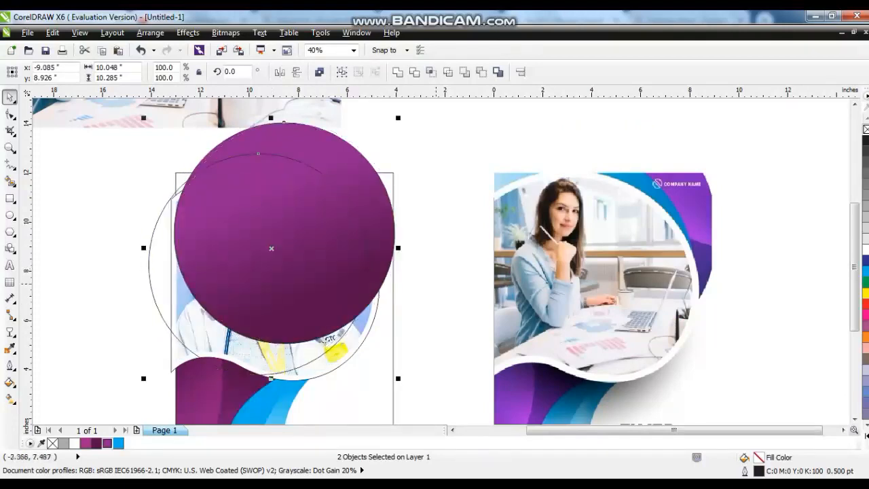
# - Fill the unfilled circle with blue (C:100 M:19 Y:0 K:0) and select both circles
pyautogui.click(436, 284)
pyautogui.click(348, 172)
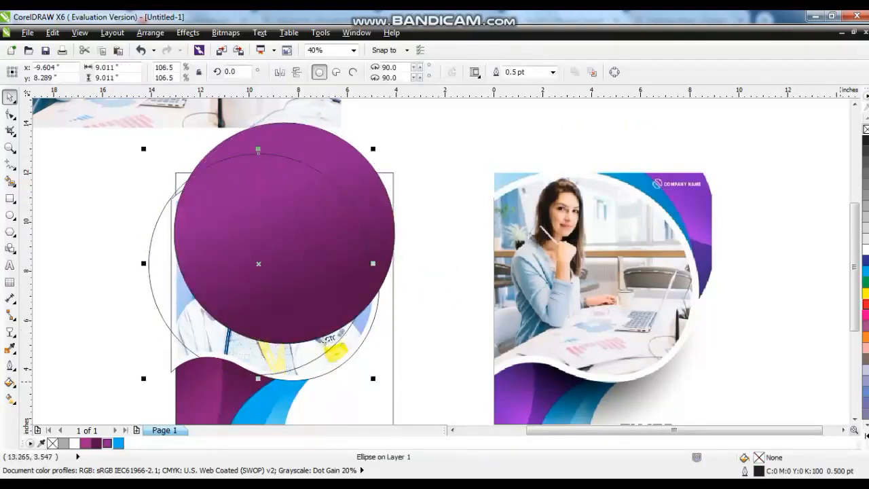
pyautogui.click(864, 270)
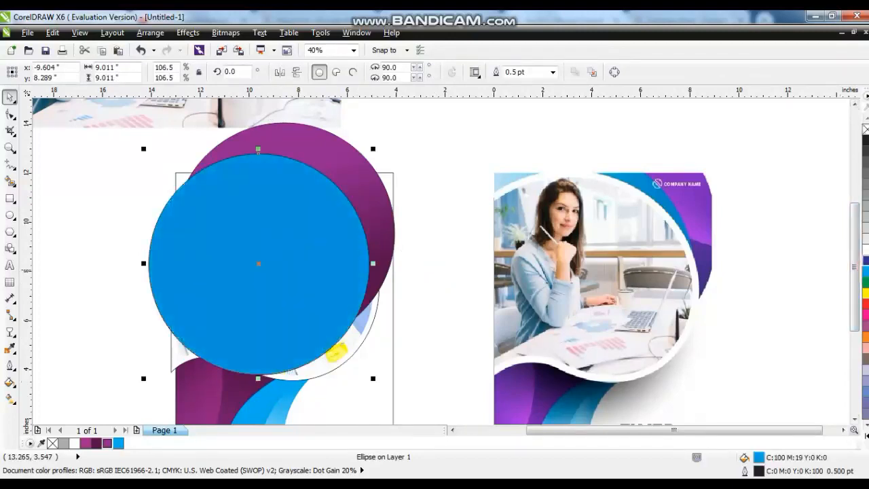
pyautogui.keyDown('shift'); pyautogui.click(366, 199); pyautogui.keyUp('shift')
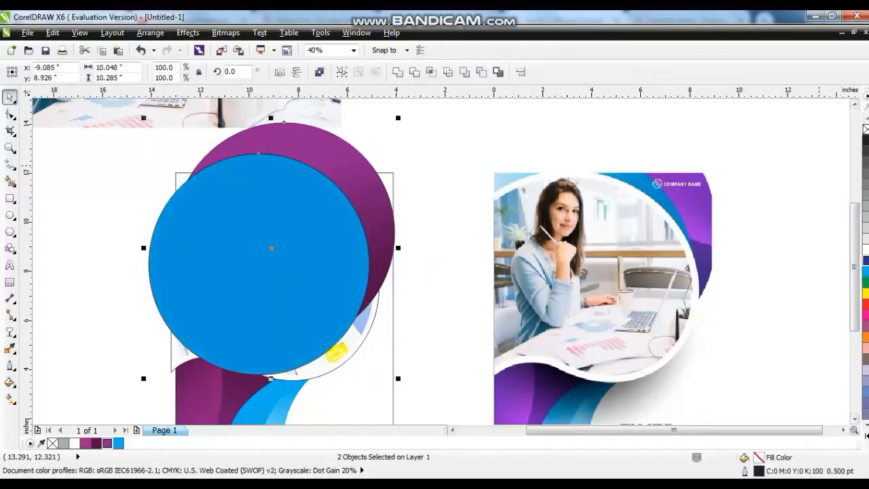
# - PowerClip the blue and purple circles inside the recreated flyer's page rectangle
pyautogui.click(188, 33)
pyautogui.moveTo(209, 213)
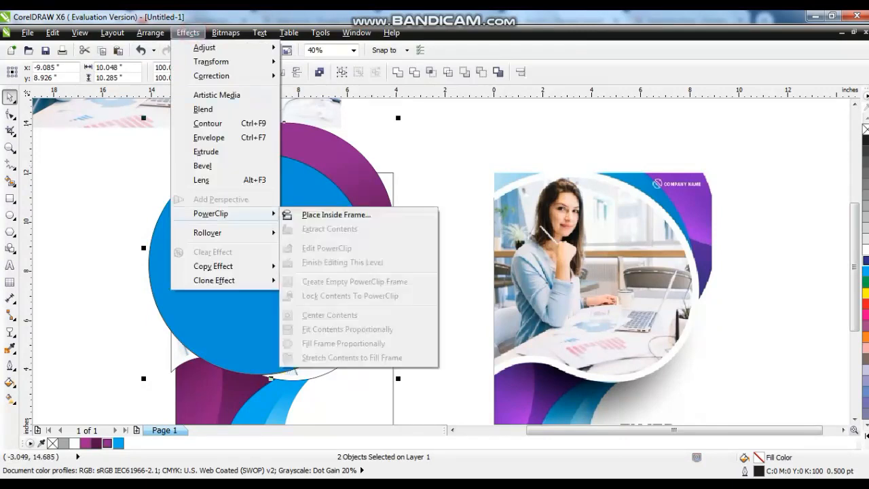
pyautogui.click(329, 213)
pyautogui.click(390, 173)
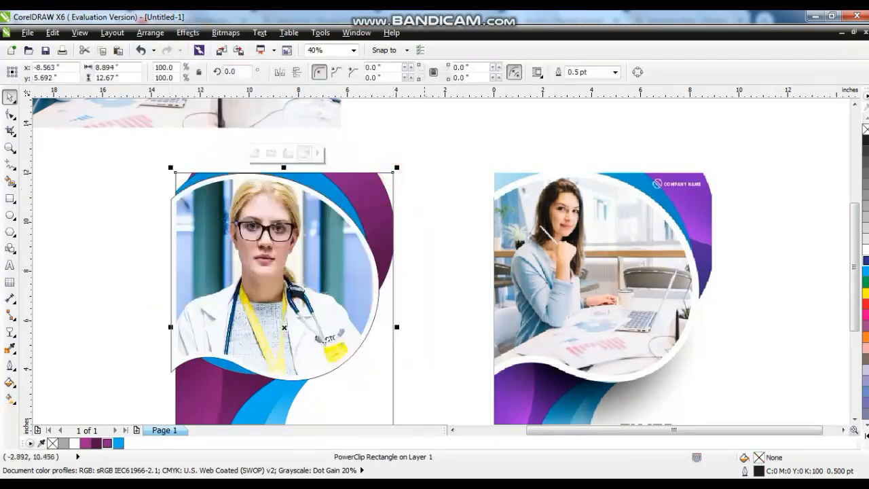
pyautogui.click(423, 228)
# - Remove the outline from the doctor photo and its white frame shape, and PowerClip both inside the page rectangle
pyautogui.rightClick(343, 186)
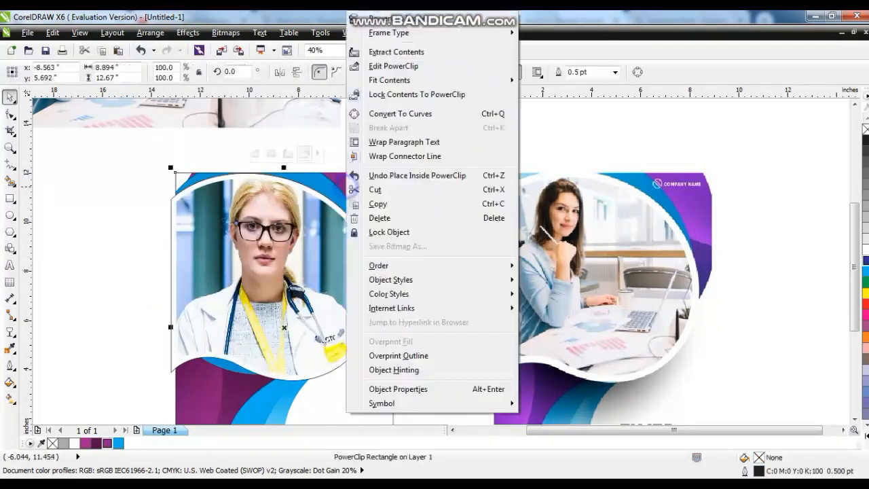
pyautogui.click(101, 237)
pyautogui.moveTo(143, 157); pyautogui.dragTo(390, 394)
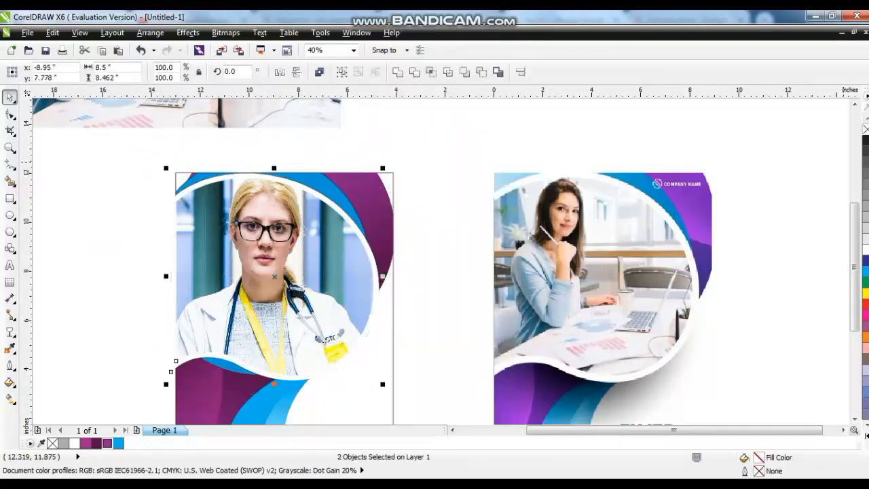
pyautogui.rightClick(263, 192)
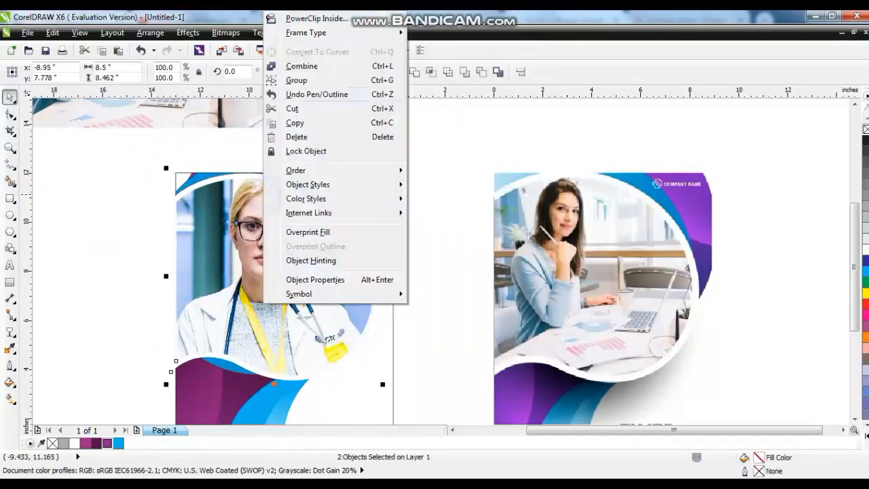
pyautogui.click(300, 19)
pyautogui.click(226, 413)
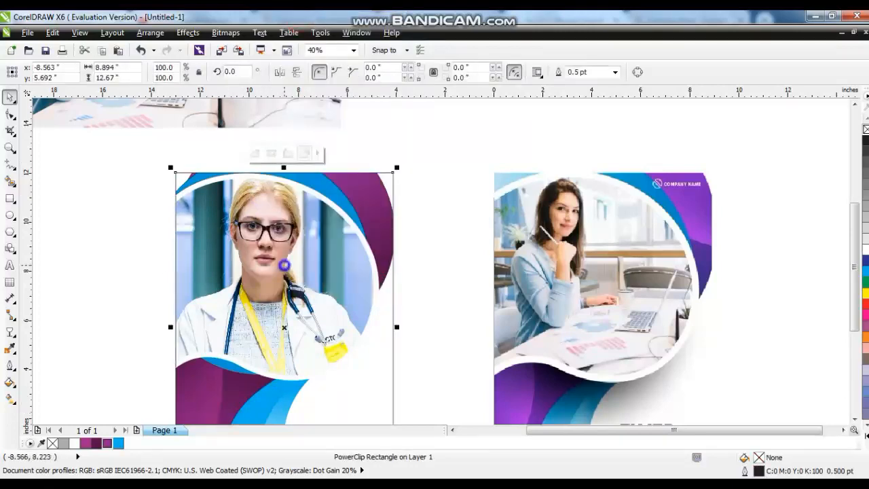
# - Open the page rectangle's PowerClip contents and reshape the purple wave's upper edge upward to meet the white curve under the photo
pyautogui.rightClick(284, 265)
pyautogui.click(318, 66)
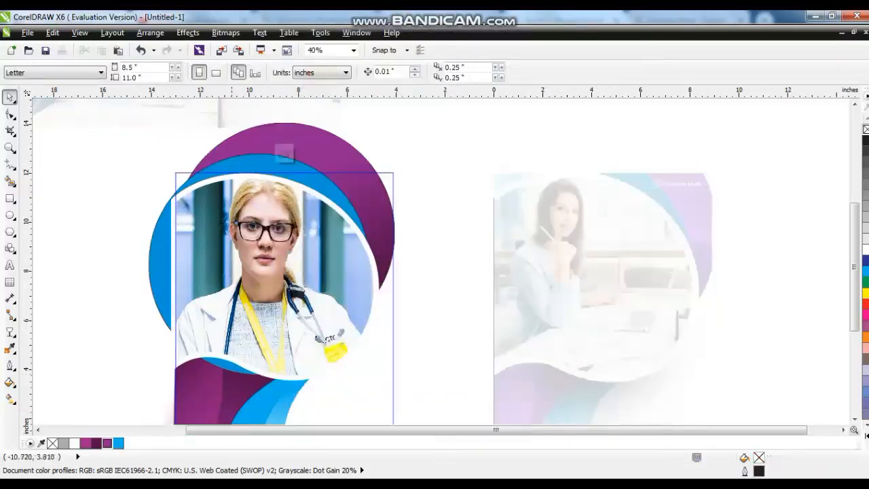
pyautogui.click(232, 373)
pyautogui.click(10, 114)
pyautogui.hotkey('ctrl', 'q')
pyautogui.moveTo(259, 374); pyautogui.dragTo(259, 360)
# - Add an outline-free cyan rectangle about 5.4 x 4.3 inches over the flyer's upper-left corner, with linear transparency fading toward its lower right
pyautogui.press('F6')
pyautogui.moveTo(131, 157)
pyautogui.mouseDown()
pyautogui.moveTo(224, 213)
pyautogui.moveTo(263, 262)
pyautogui.mouseUp()
pyautogui.click(866, 270)
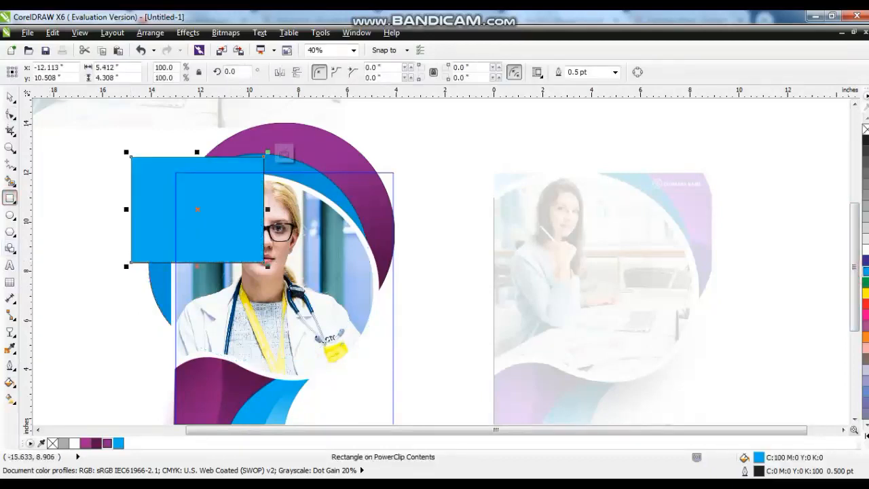
pyautogui.click(10, 331)
pyautogui.moveTo(175, 172); pyautogui.dragTo(223, 215)
pyautogui.press('space')
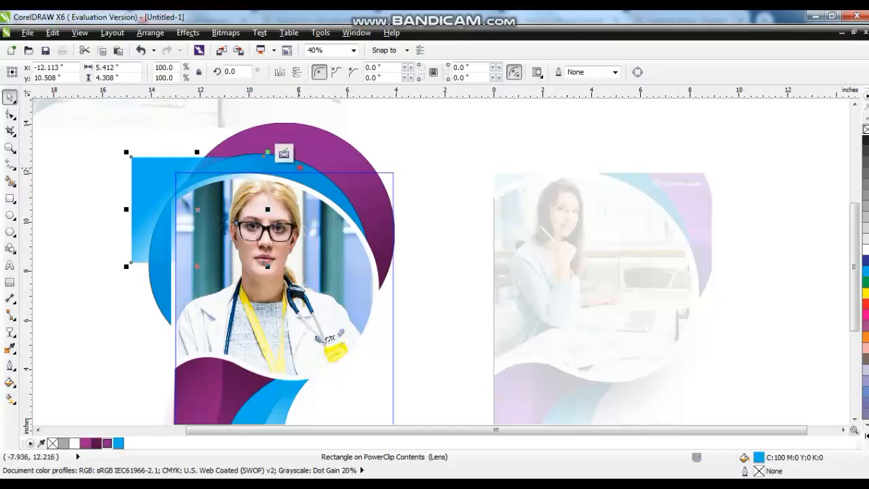
# - Apply a linear transparency to both circles that fades them out toward the upper left, and remove their outlines
pyautogui.click(299, 166)
pyautogui.keyDown('shift'); pyautogui.click(343, 144); pyautogui.keyUp('shift')
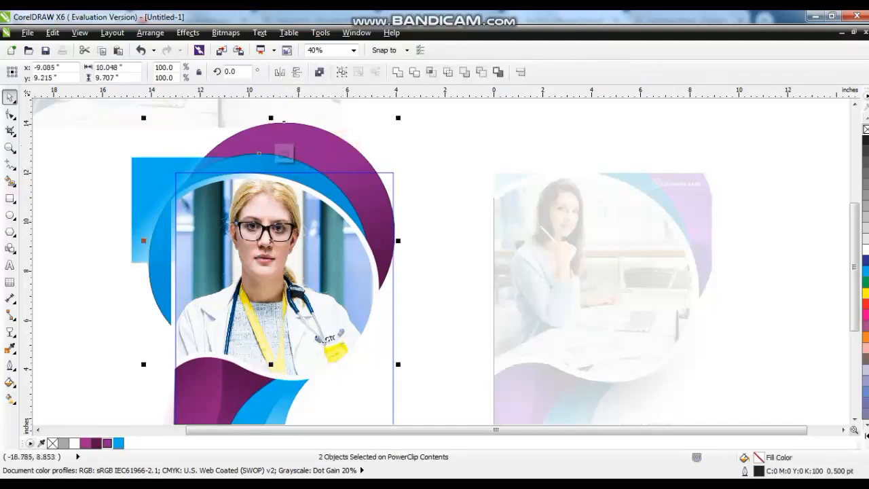
pyautogui.click(10, 331)
pyautogui.moveTo(228, 167); pyautogui.dragTo(282, 185)
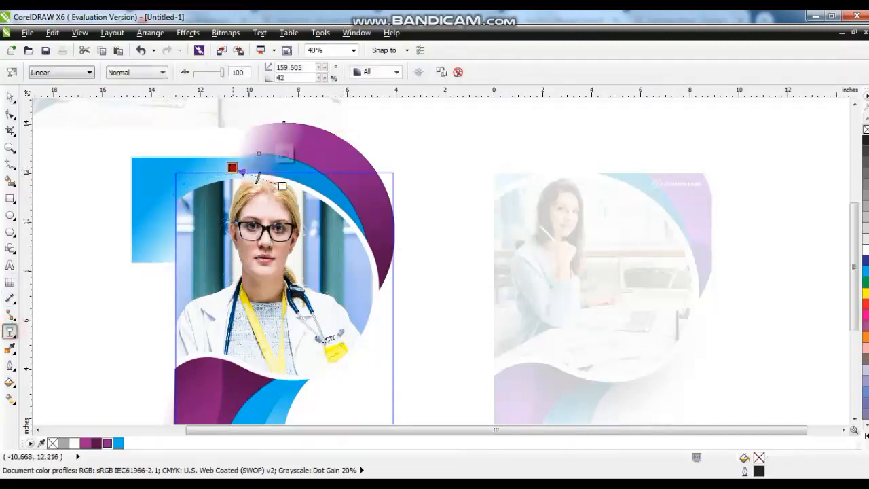
pyautogui.click(10, 97)
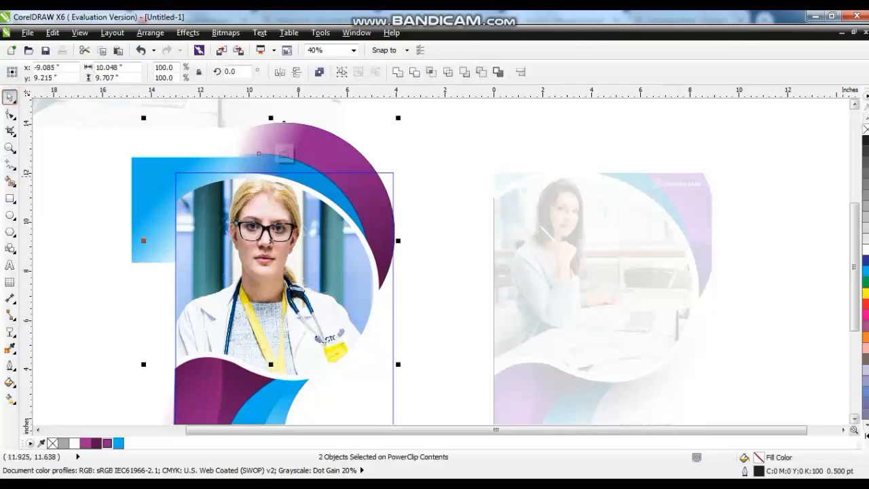
pyautogui.rightClick(865, 129)
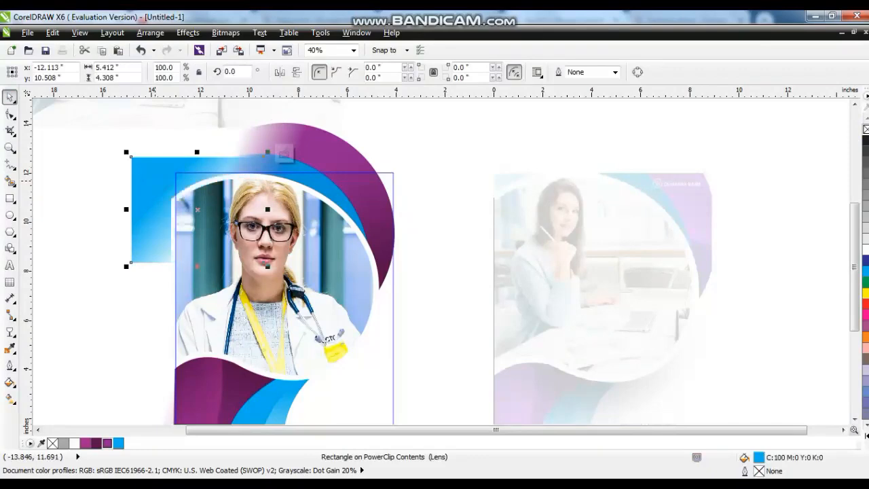
# - Finish editing the PowerClip contents of the page rectangle and leave nothing selected
pyautogui.rightClick(167, 184)
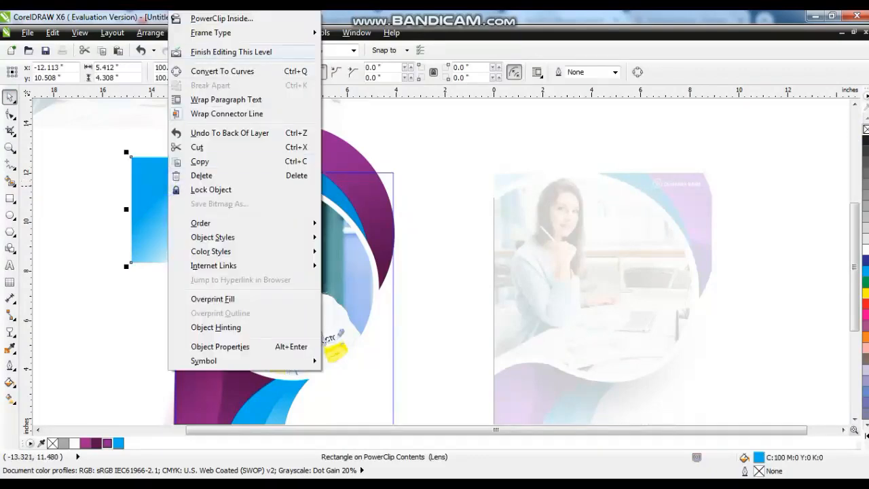
pyautogui.click(231, 51)
pyautogui.keyDown('shift'); pyautogui.click(542, 287); pyautogui.keyUp('shift')
pyautogui.moveTo(526, 320); pyautogui.dragTo(524, 255)
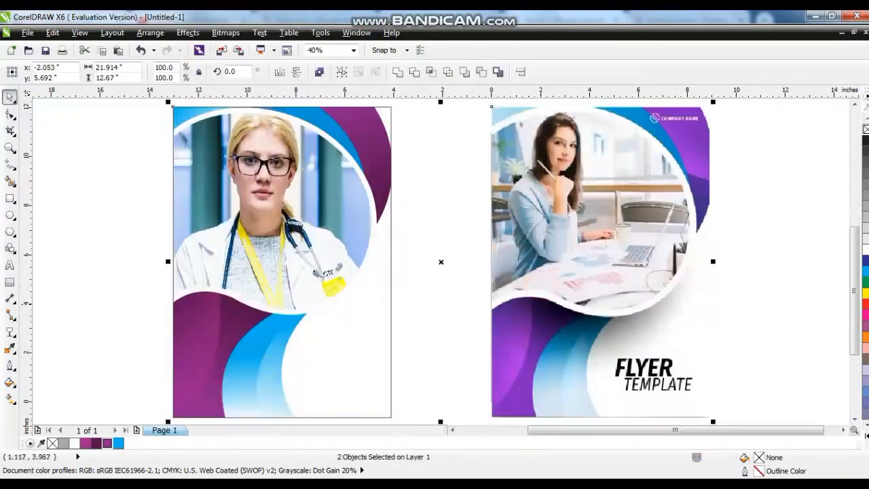
pyautogui.click(429, 326)
# - Add the black artistic text "RAHBAR CLINIC" on two lines beside the flyer and set its font to CityDBol
pyautogui.click(10, 265)
pyautogui.click(55, 255)
pyautogui.write('RAHBAR')
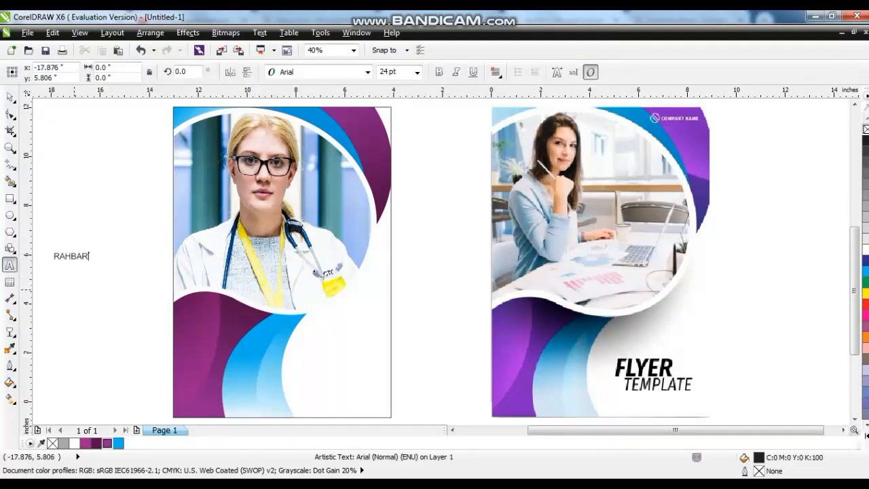
pyautogui.click(10, 97)
pyautogui.click(367, 72)
pyautogui.scroll(-5, 373, 304)
pyautogui.click(373, 305)
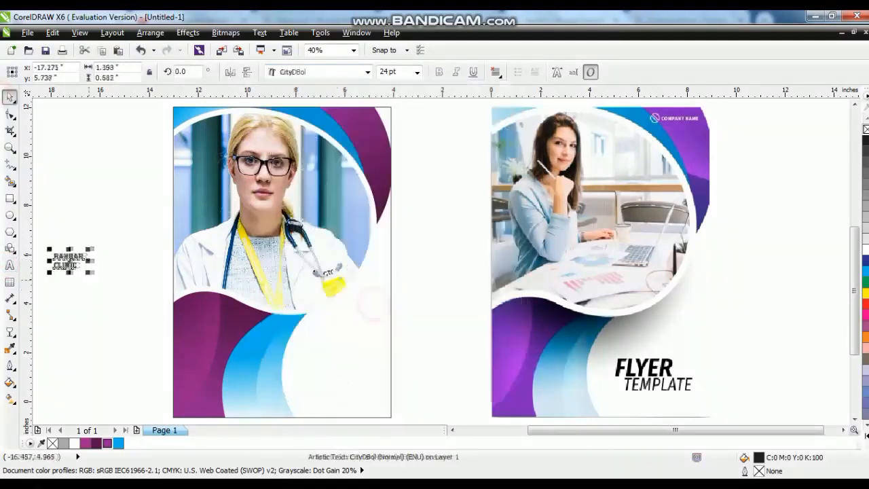
# - Enlarge the text to about 69 pt in the flyer's white lower area and centre CLINIC horizontally under RAHBAR
pyautogui.moveTo(87, 272); pyautogui.dragTo(340, 371)
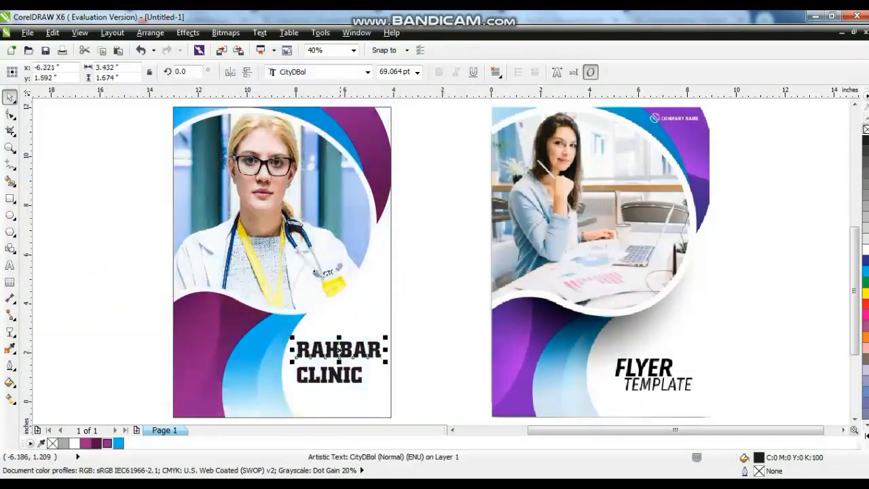
pyautogui.click(339, 373)
pyautogui.keyDown('shift'); pyautogui.click(346, 353); pyautogui.keyUp('shift')
pyautogui.press('c')
# - Scale down the word CLINIC and keep it centred closely beneath RAHBAR
pyautogui.click(402, 381)
pyautogui.click(370, 379)
pyautogui.click(369, 381)
pyautogui.moveTo(377, 389); pyautogui.dragTo(347, 376)
pyautogui.click(436, 390)
pyautogui.click(430, 356)
pyautogui.moveTo(422, 323); pyautogui.dragTo(282, 388)
pyautogui.click(430, 349)
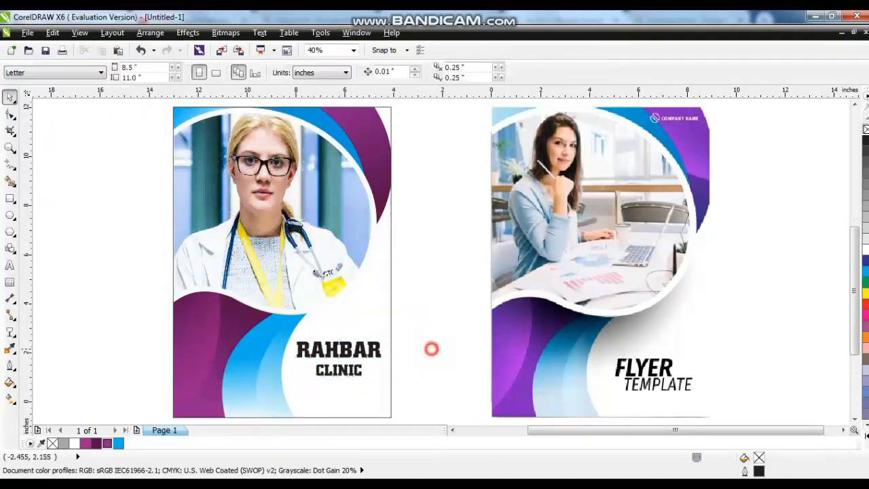
pyautogui.moveTo(421, 323); pyautogui.dragTo(284, 392)
pyautogui.moveTo(353, 348); pyautogui.dragTo(353, 358)
pyautogui.hotkey('ctrl', 'z')
# - Move both title lines together straight down by about 0.5 inch within the flyer's white area
pyautogui.moveTo(432, 325); pyautogui.dragTo(287, 385)
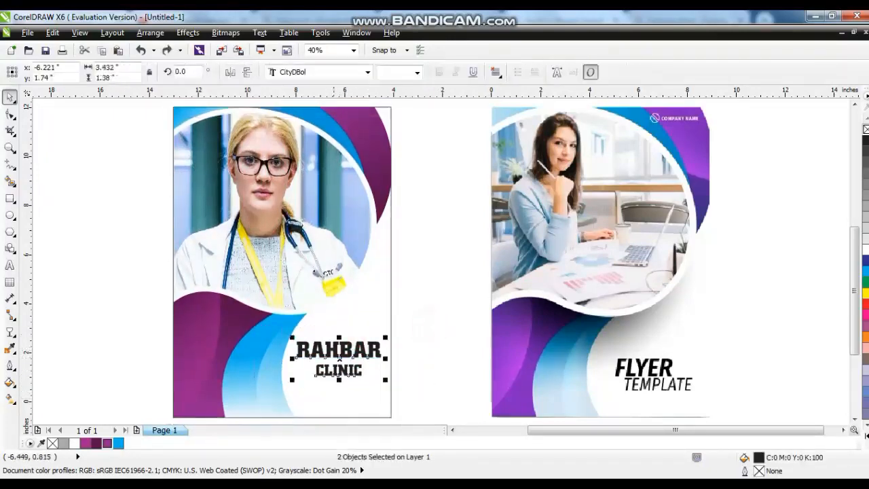
pyautogui.moveTo(338, 358); pyautogui.dragTo(339, 371)
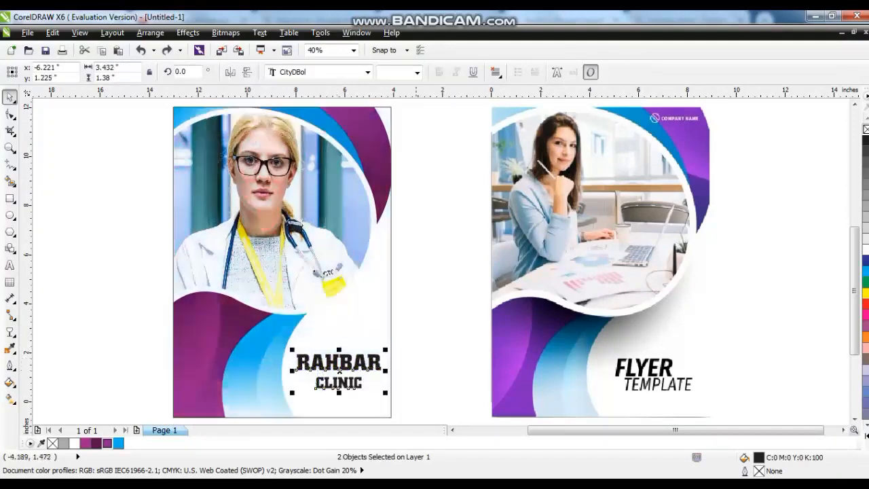
pyautogui.click(416, 363)
pyautogui.scroll(-2, 446, 364)
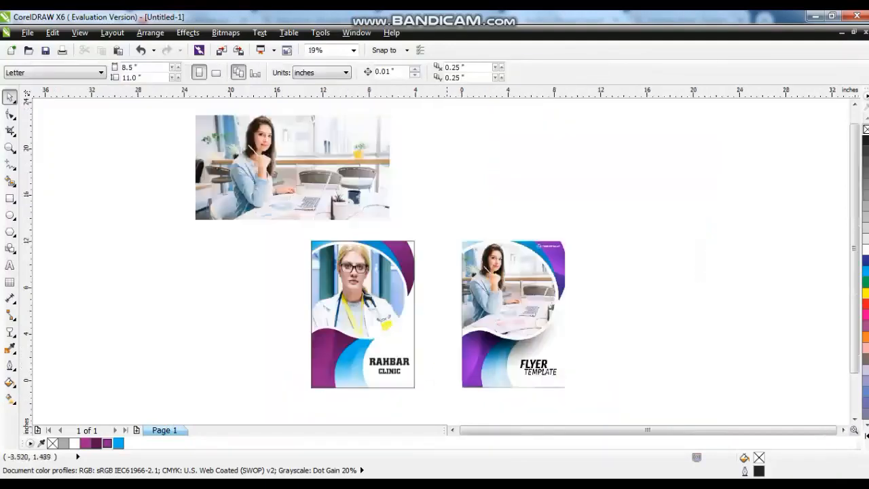
pyautogui.moveTo(288, 235); pyautogui.dragTo(592, 398)
pyautogui.hotkey('shift', 'F2')
pyautogui.press('Escape')
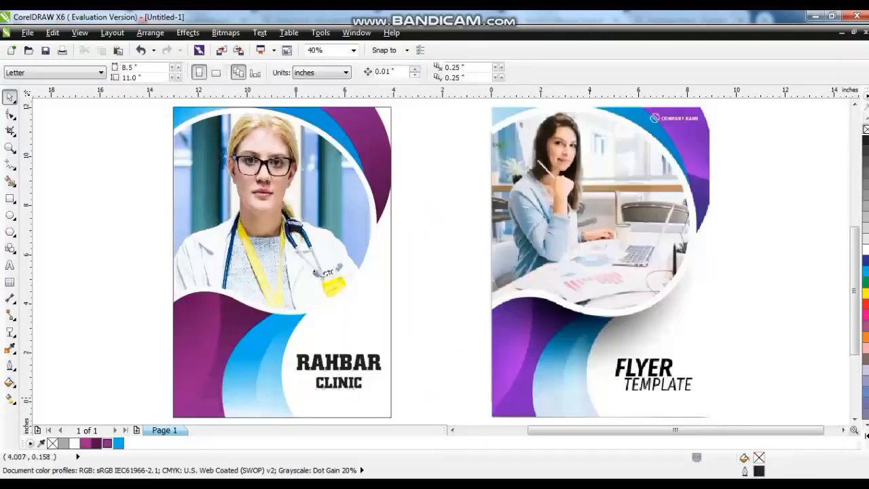
pyautogui.hotkey('alt', 'Tab')
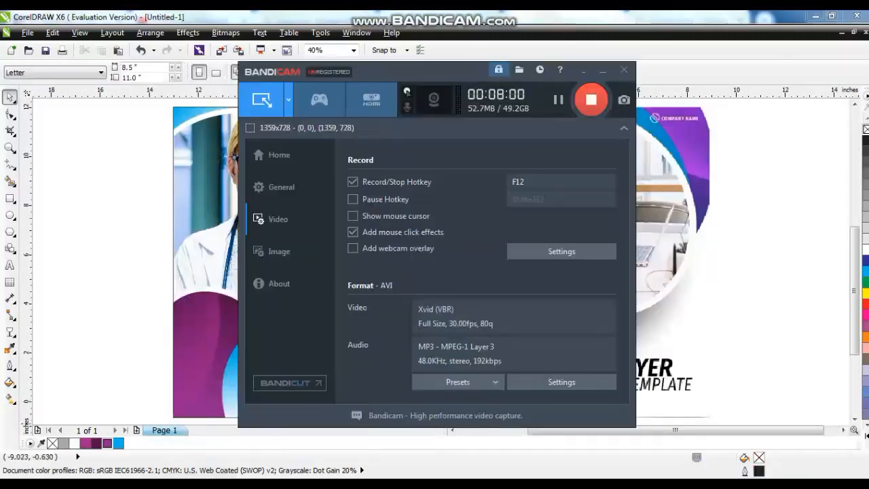